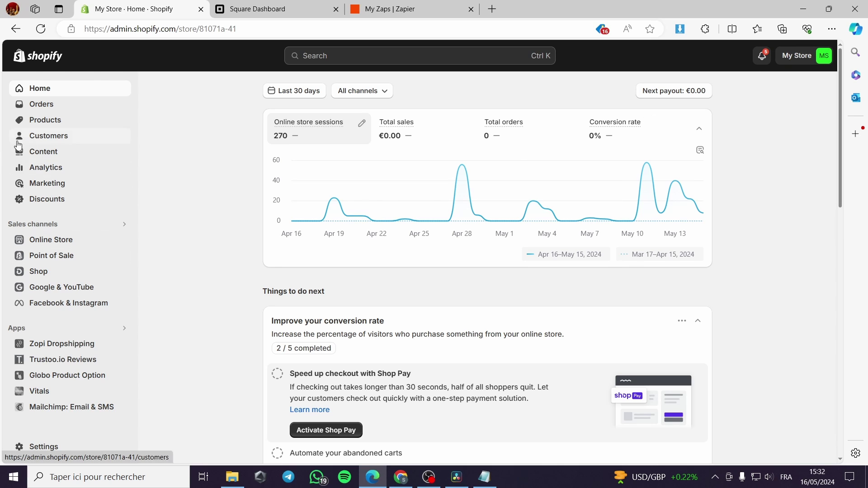
# Switch to the Square dashboard's browser tab and go to the squareup.com homepage
pyautogui.click(262, 8)
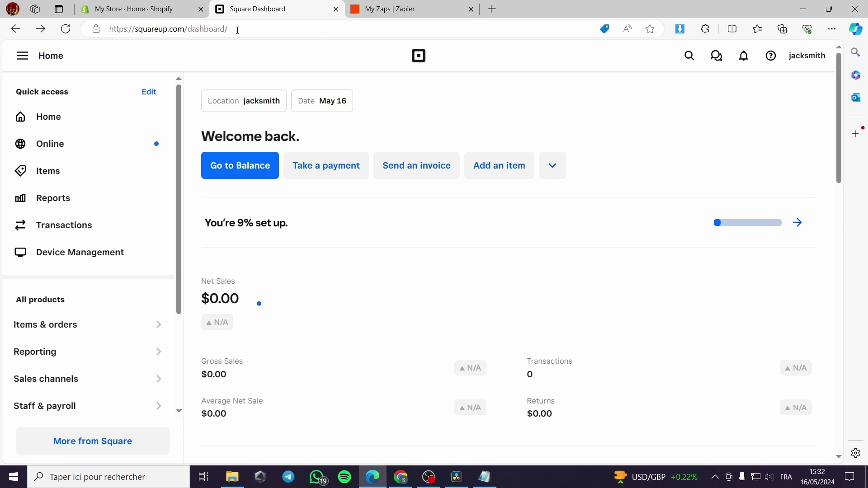
pyautogui.moveTo(238, 30); pyautogui.dragTo(189, 33)
pyautogui.press('BackSpace')
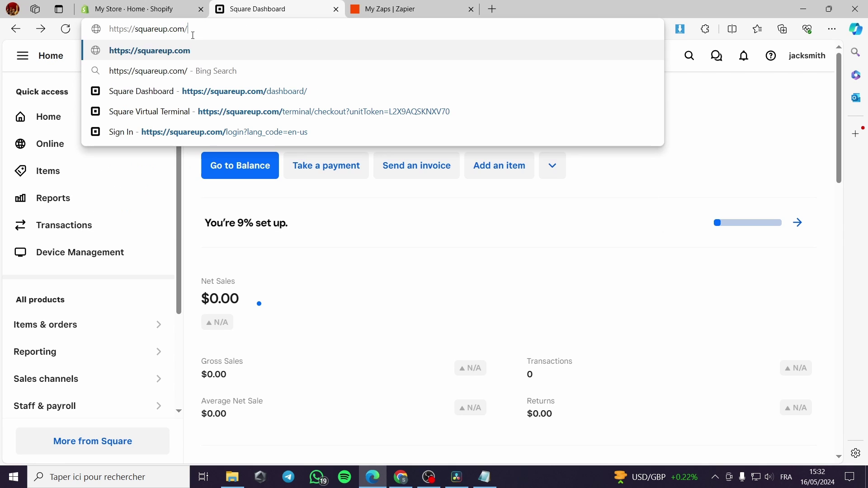
pyautogui.click(201, 54)
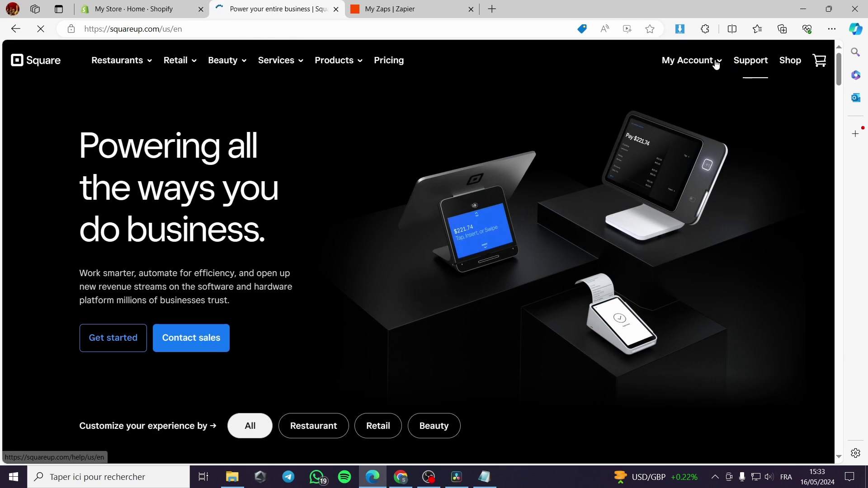
# Open the account's Dashboard from the Square homepage and keep it in view while it loads
pyautogui.click(712, 62)
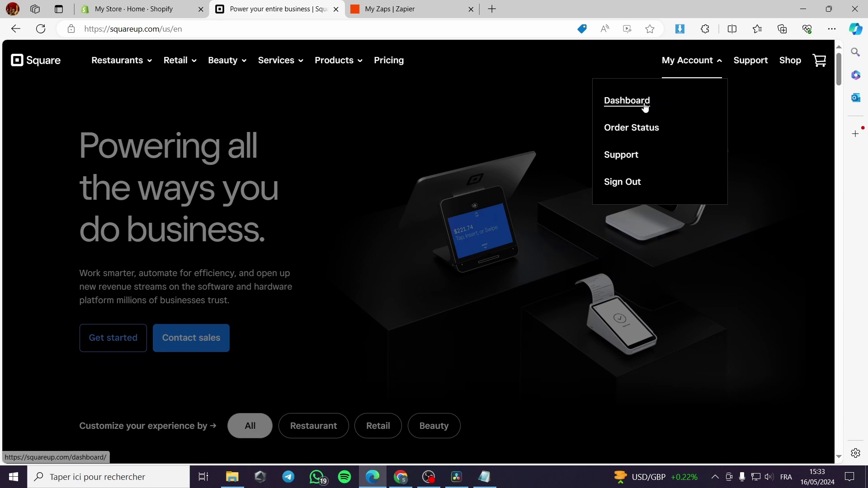
pyautogui.moveTo(701, 58)
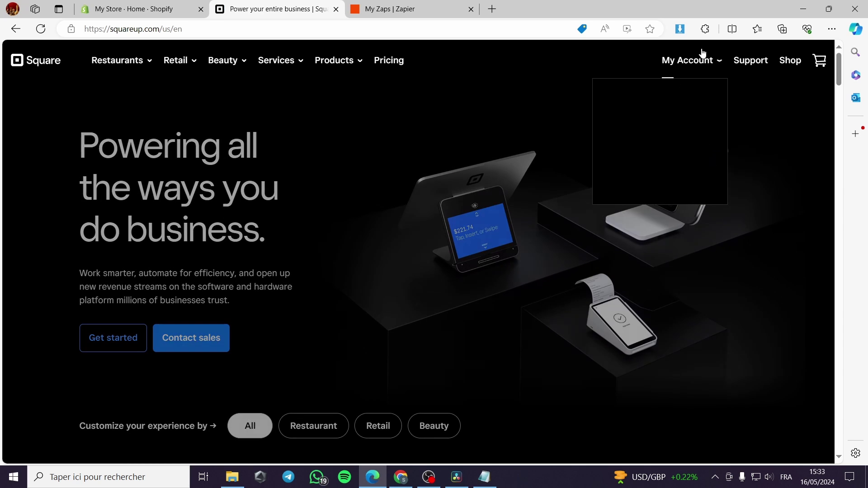
pyautogui.click(651, 107)
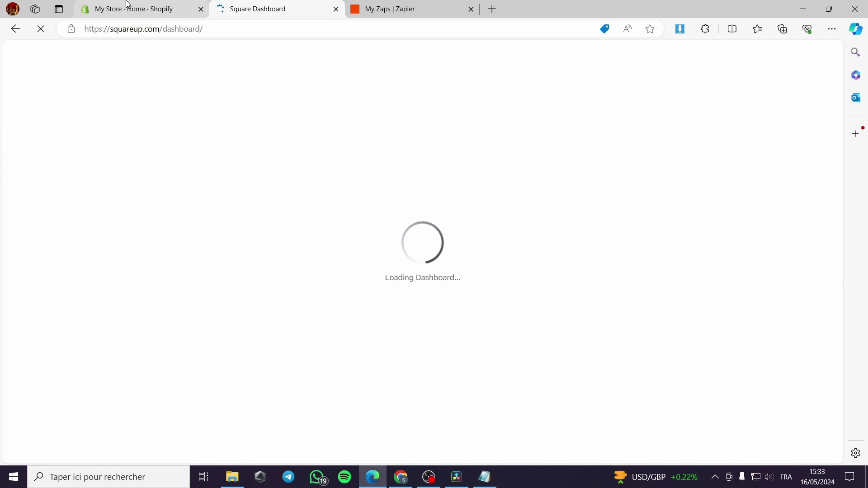
pyautogui.click(129, 8)
pyautogui.click(254, 4)
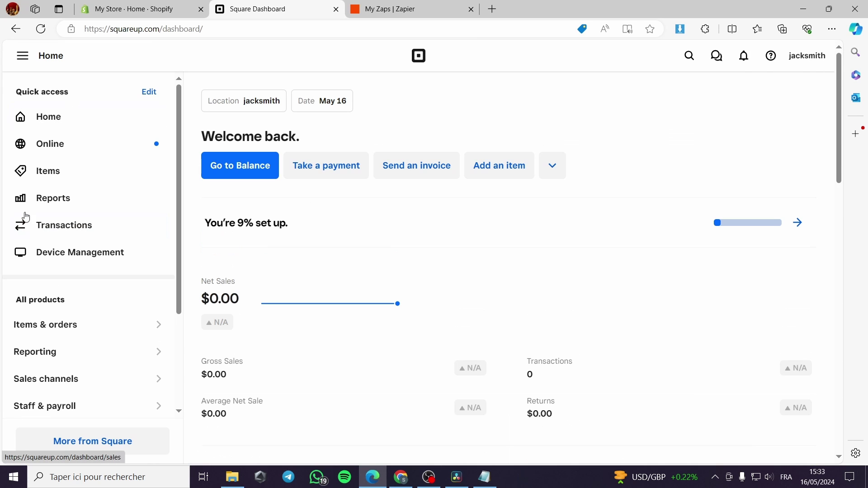
# Switch to the Shopify admin and search the Shopify App Store for "square"
pyautogui.click(131, 10)
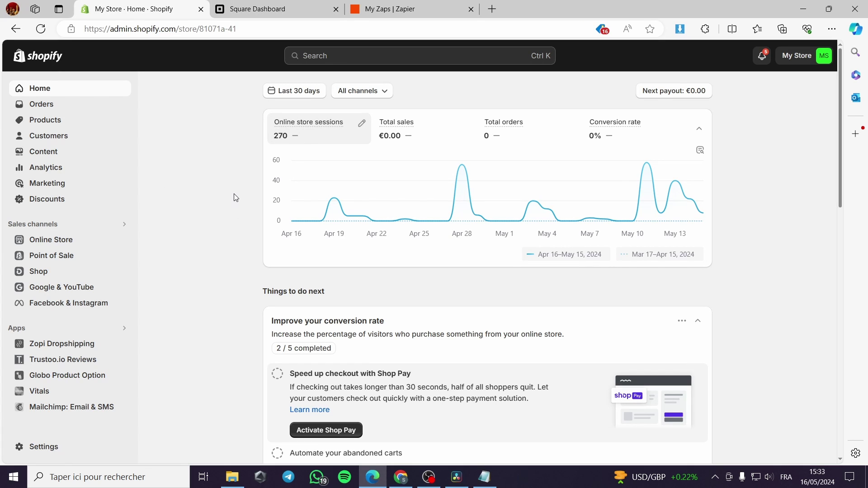
pyautogui.click(19, 333)
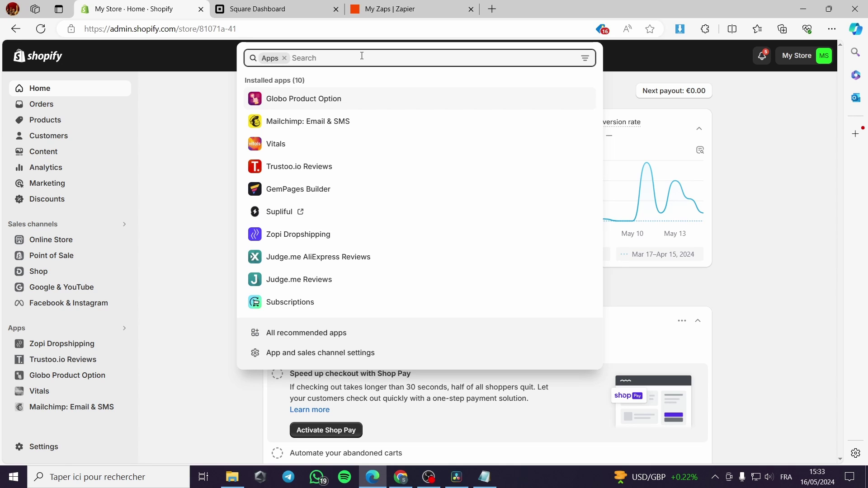
pyautogui.write('square')
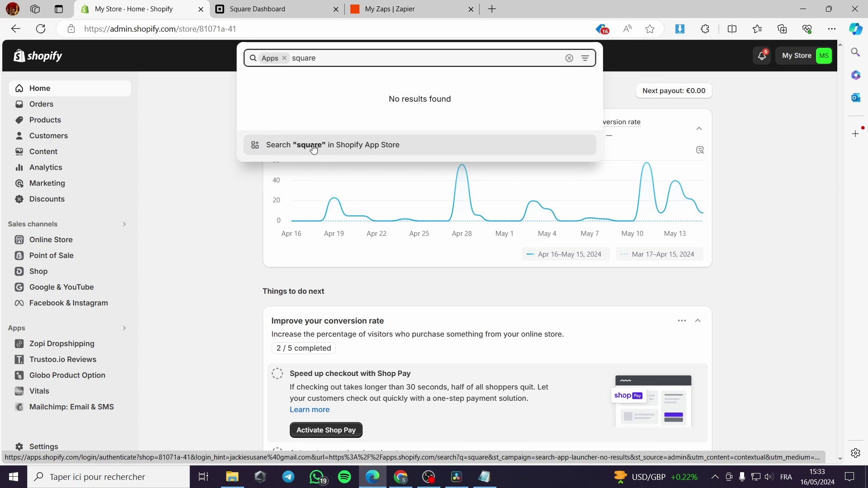
pyautogui.click(295, 145)
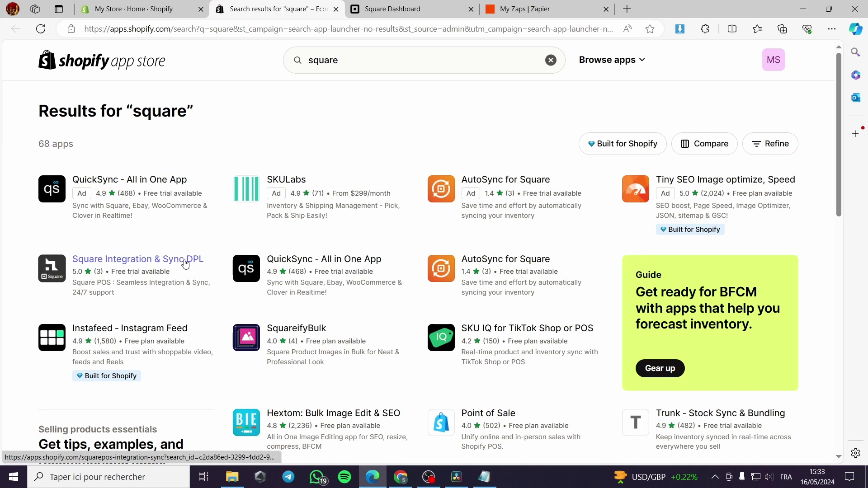
# Install the Square Integration & Sync DPL app on the Shopify store
pyautogui.click(185, 263)
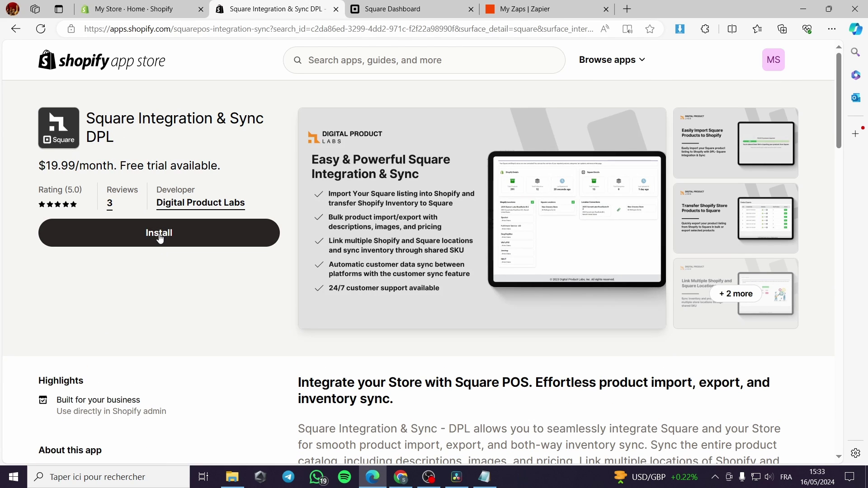
pyautogui.click(159, 233)
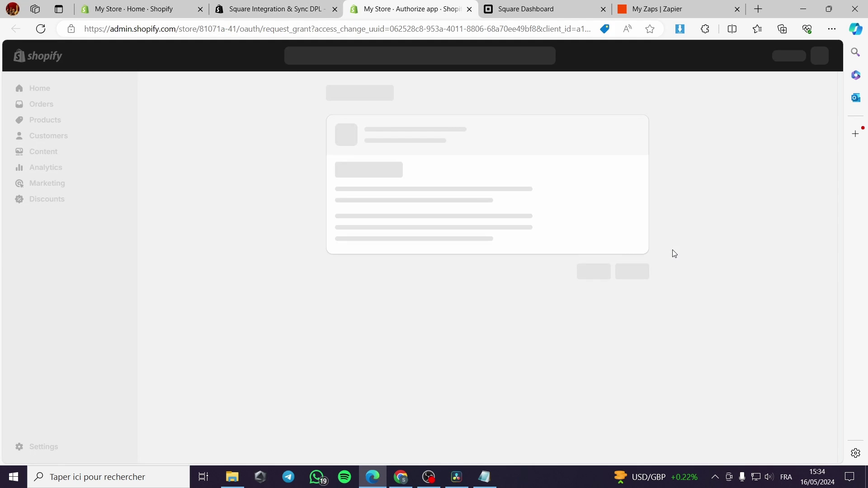
pyautogui.click(637, 304)
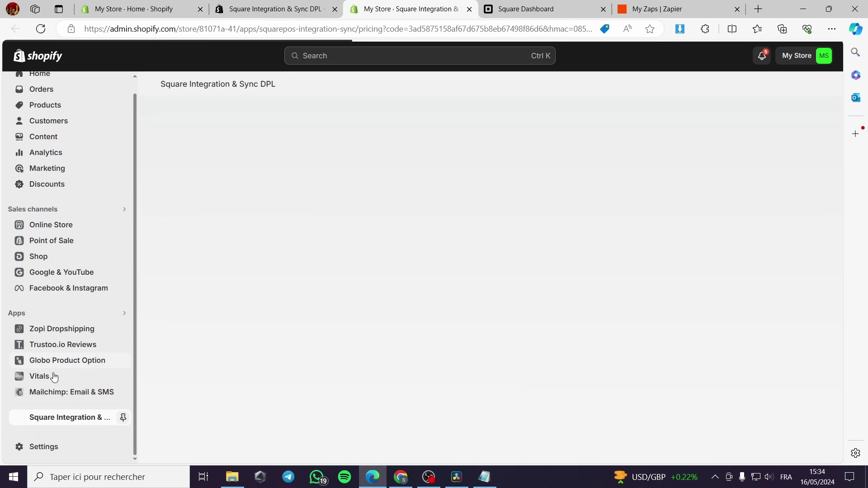
# Pin Square Integration & Sync DPL in the Shopify admin and request the 7-day trial of its Early Adopter plan
pyautogui.click(122, 417)
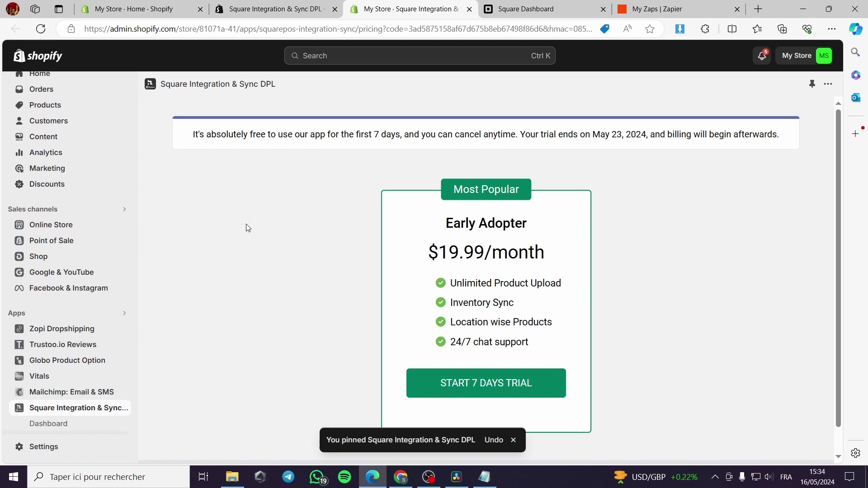
pyautogui.scroll(-1, 469, 224)
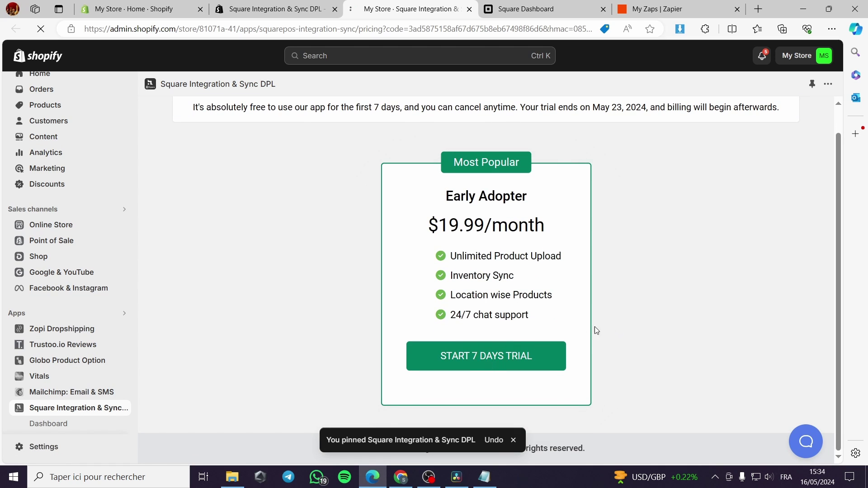
pyautogui.click(552, 317)
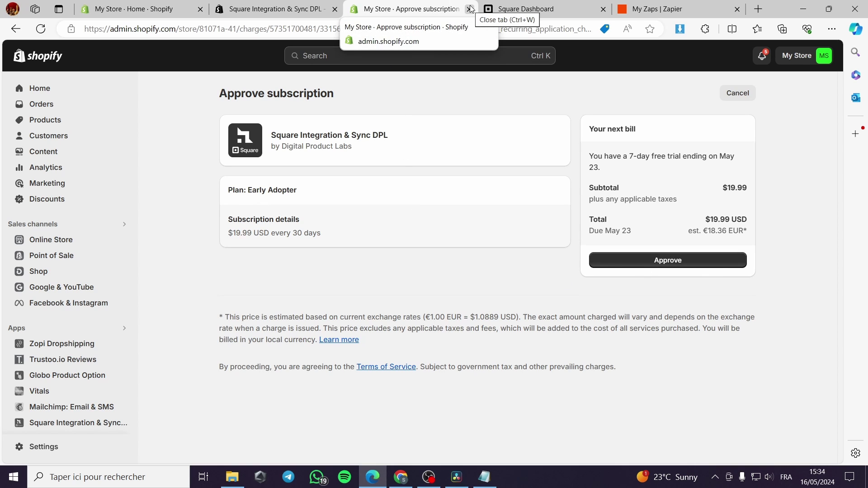
# Close the app's store listing and the subscription approval page, leaving the Square dashboard open
pyautogui.click(299, 11)
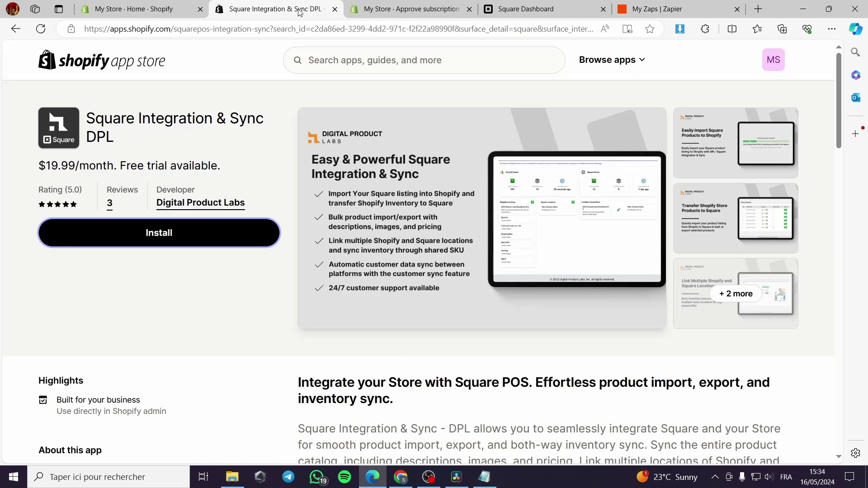
pyautogui.click(334, 9)
pyautogui.click(378, 9)
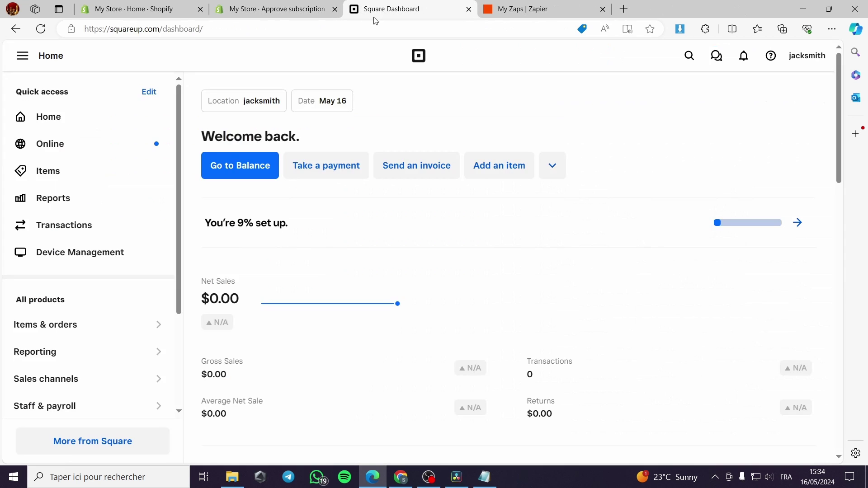
pyautogui.click(272, 9)
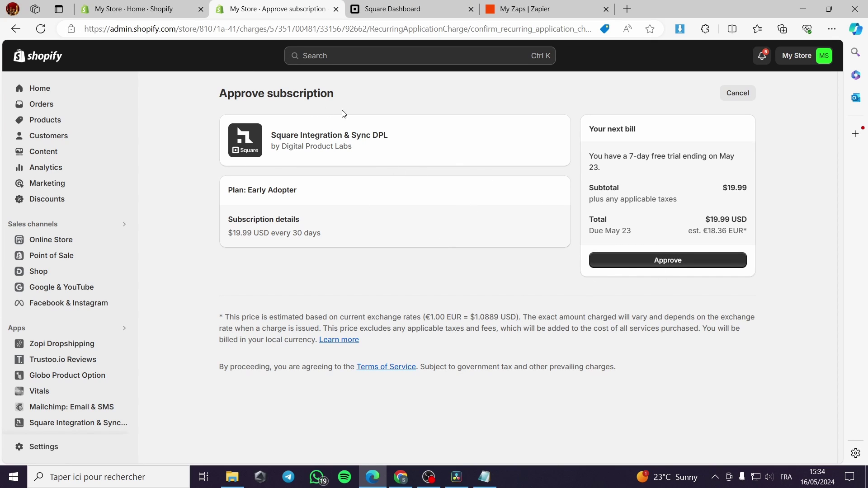
pyautogui.click(336, 9)
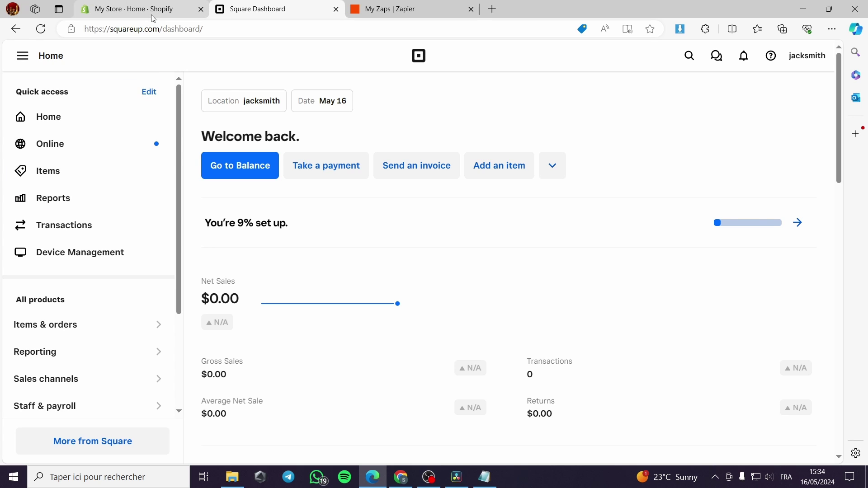
# Open the item library in Square and dismiss the navigation overlay covering it
pyautogui.moveTo(153, 19)
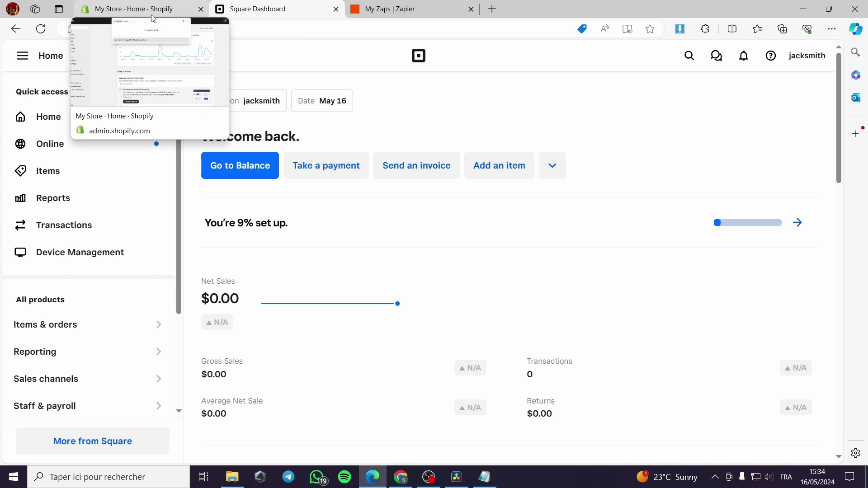
pyautogui.click(80, 177)
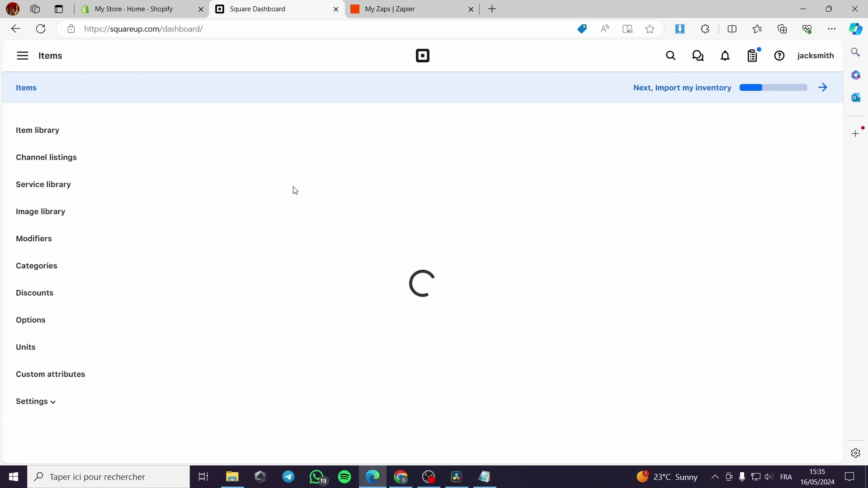
pyautogui.click(26, 57)
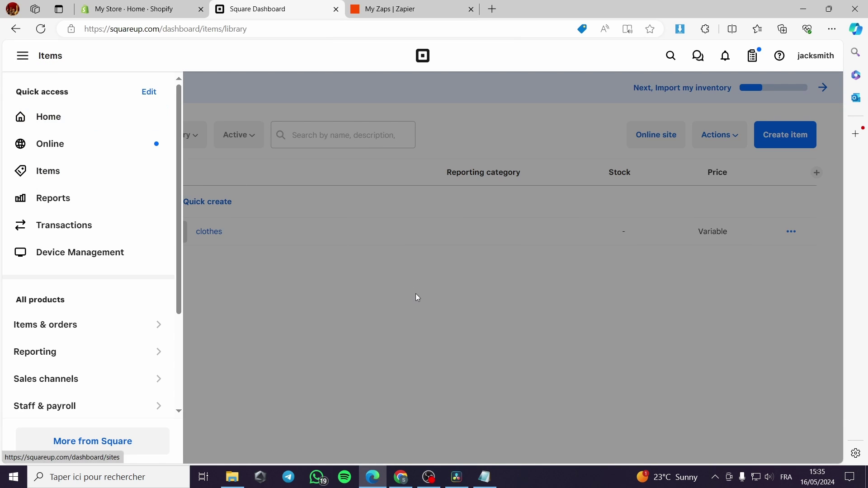
pyautogui.click(416, 294)
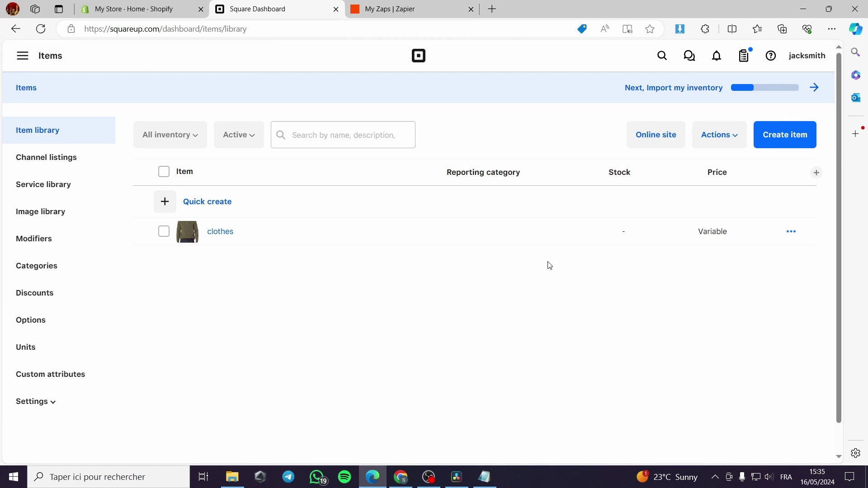
# Compare Shopify's product list with Square's item library, and open the sweater 1 product in Shopify
pyautogui.click(203, 5)
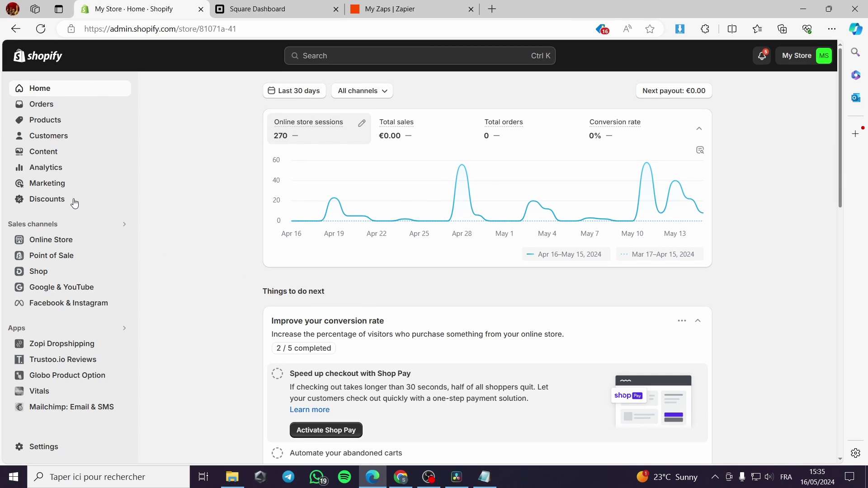
pyautogui.click(44, 123)
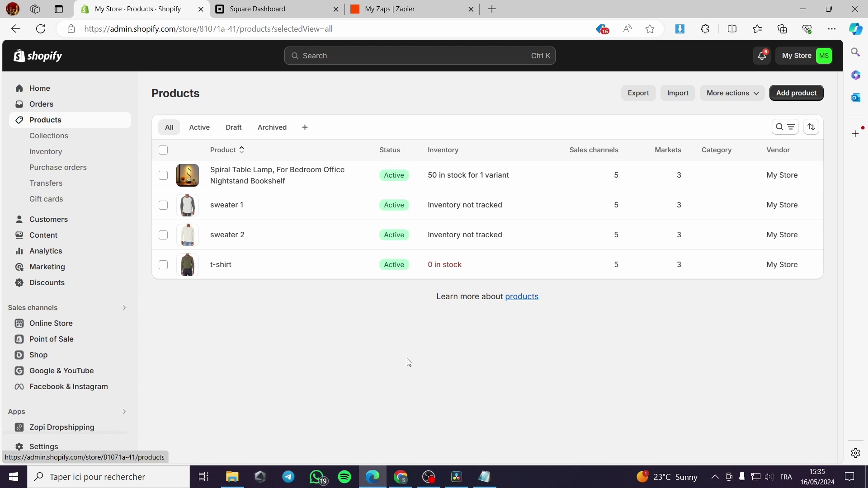
pyautogui.click(281, 10)
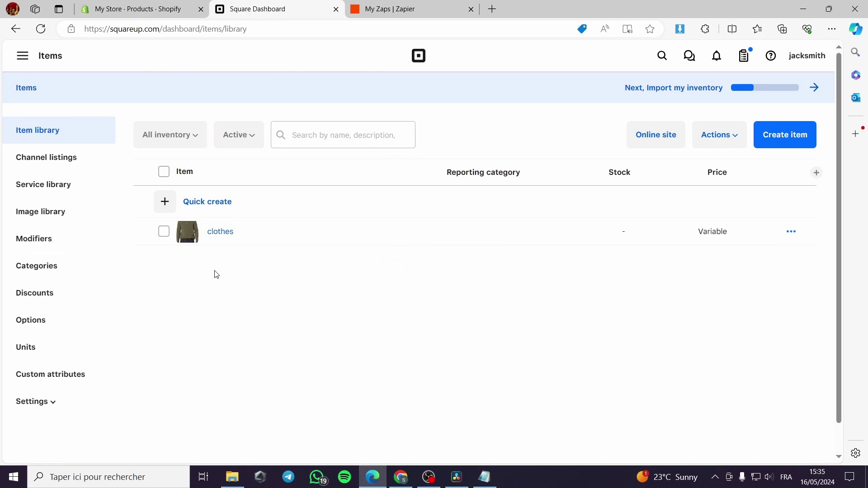
pyautogui.click(136, 9)
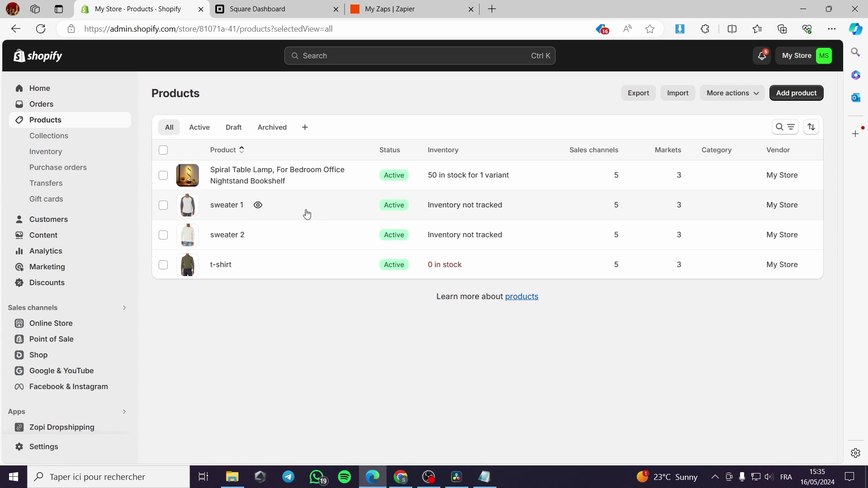
pyautogui.click(238, 210)
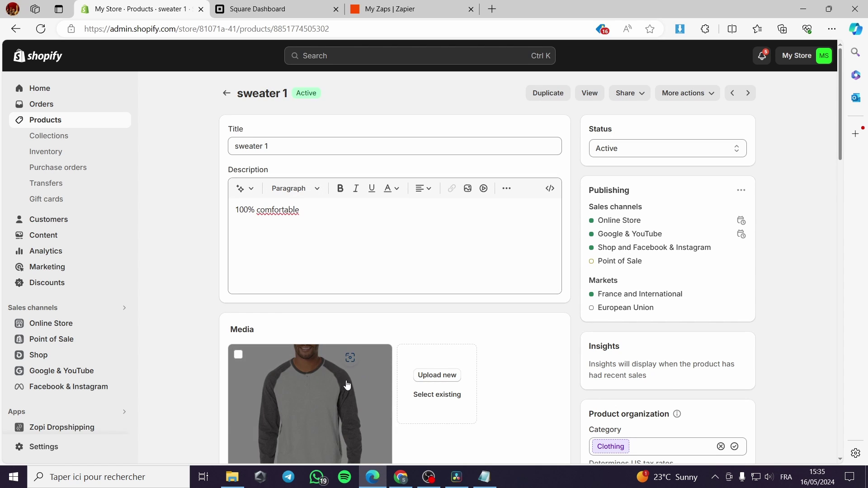
# Start a quick-create entry in Square's item library and dismiss the banner about claiming the online store
pyautogui.click(269, 9)
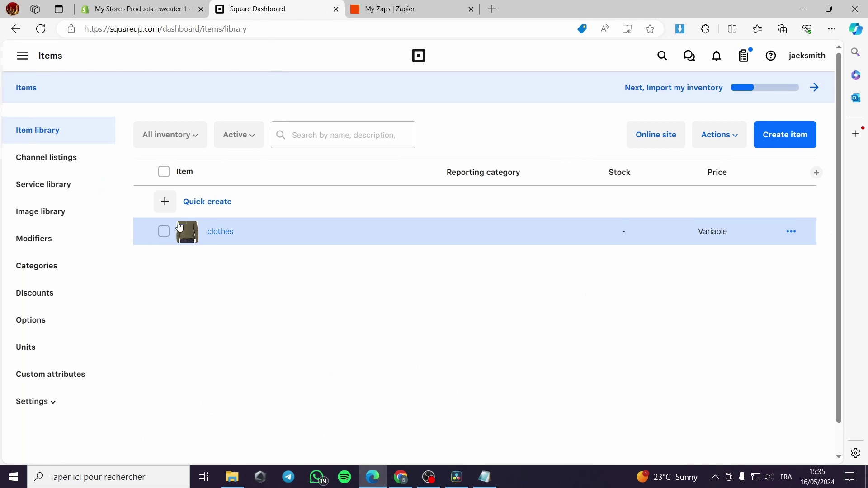
pyautogui.click(176, 205)
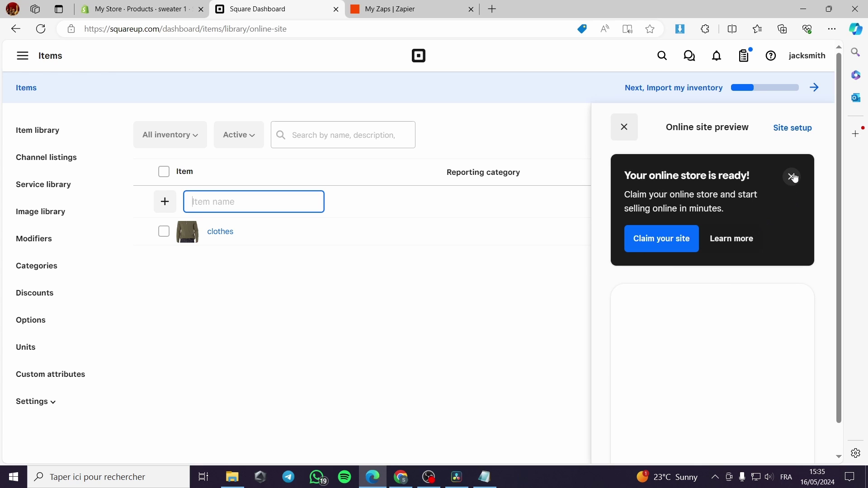
pyautogui.click(792, 177)
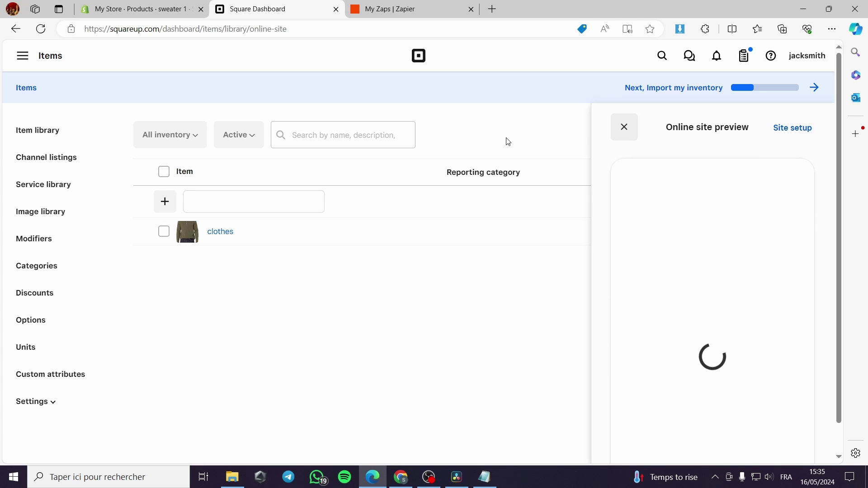
pyautogui.click(207, 194)
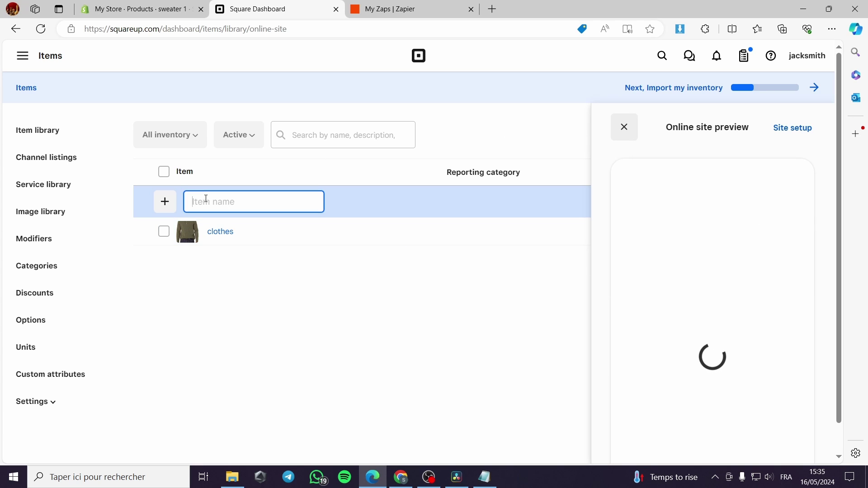
# Copy the title "sweater 1" from the product page in Shopify
pyautogui.click(136, 9)
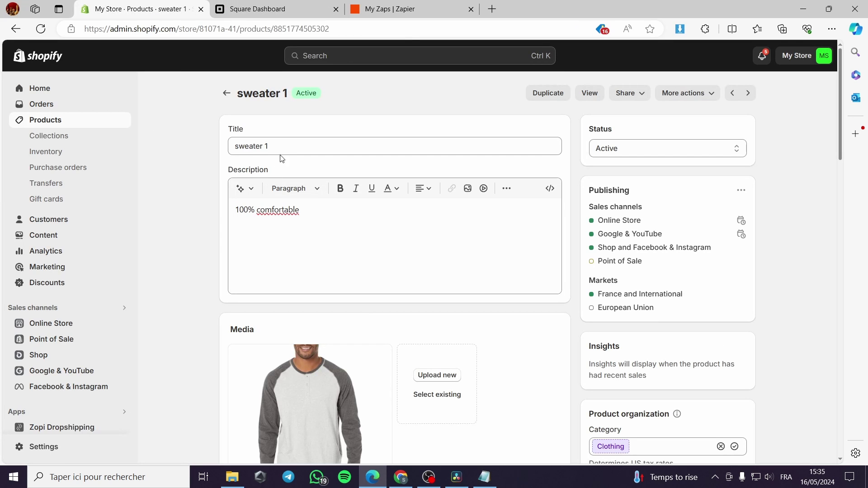
pyautogui.moveTo(270, 146); pyautogui.dragTo(234, 146)
pyautogui.click(240, 147)
pyautogui.rightClick(247, 146)
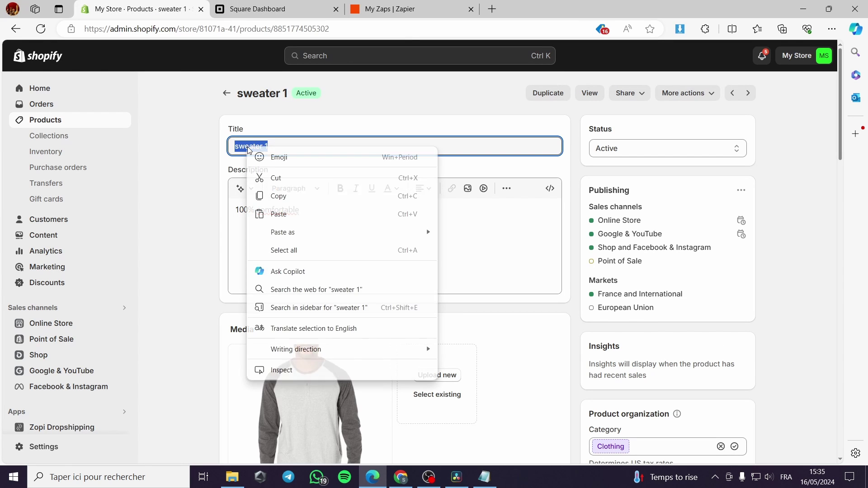
pyautogui.click(298, 196)
# Paste "sweater 1" as the item name in Square's quick-create row
pyautogui.click(276, 9)
pyautogui.click(213, 200)
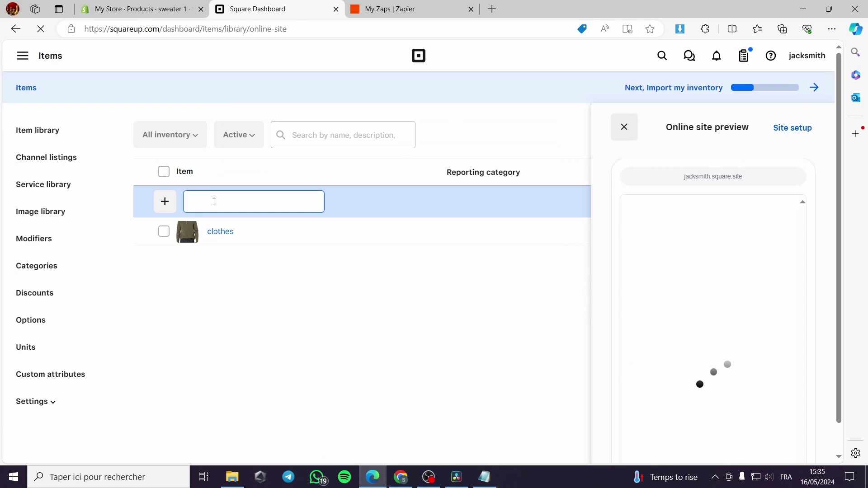
pyautogui.rightClick(213, 202)
pyautogui.click(264, 292)
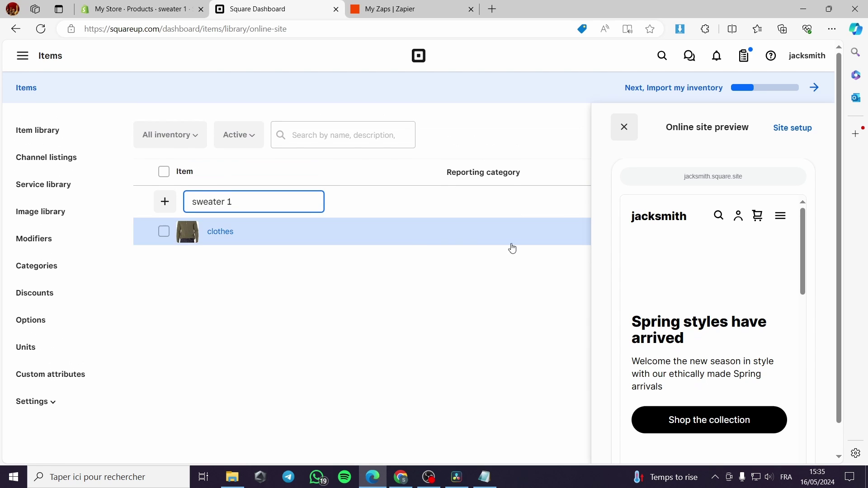
# Look through the online site preview in Square and close it
pyautogui.scroll(-8, 772, 294)
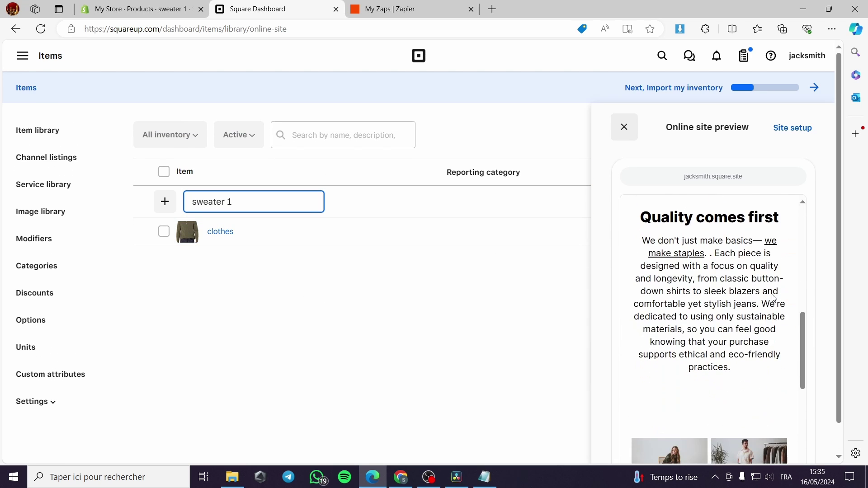
pyautogui.scroll(3, 774, 298)
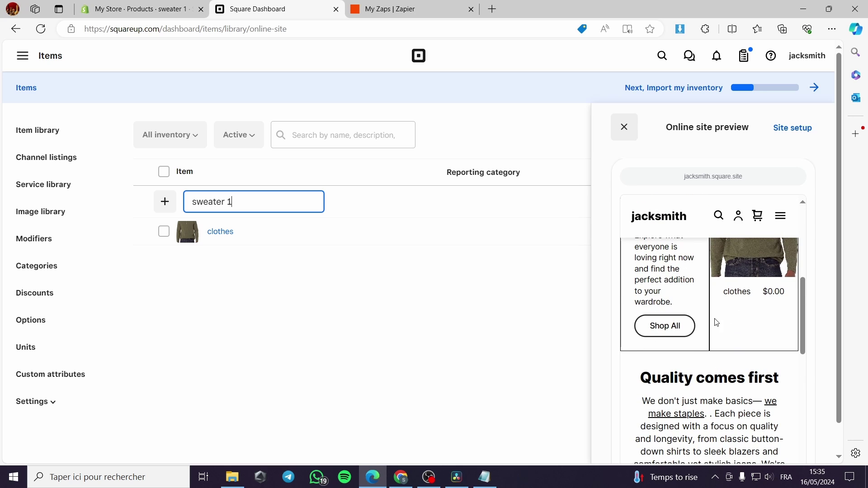
pyautogui.click(166, 208)
pyautogui.scroll(-1, 371, 294)
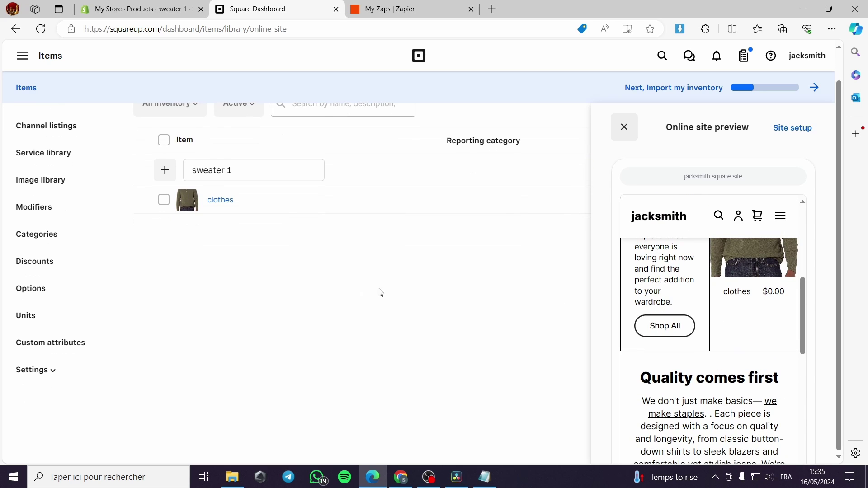
pyautogui.click(633, 130)
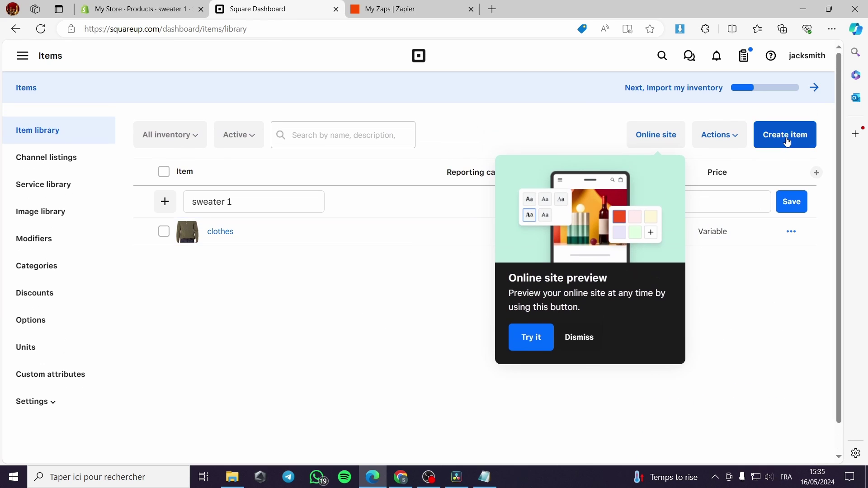
# Start creating a full item in Square and name it "sweater 1" using the copied title
pyautogui.click(785, 135)
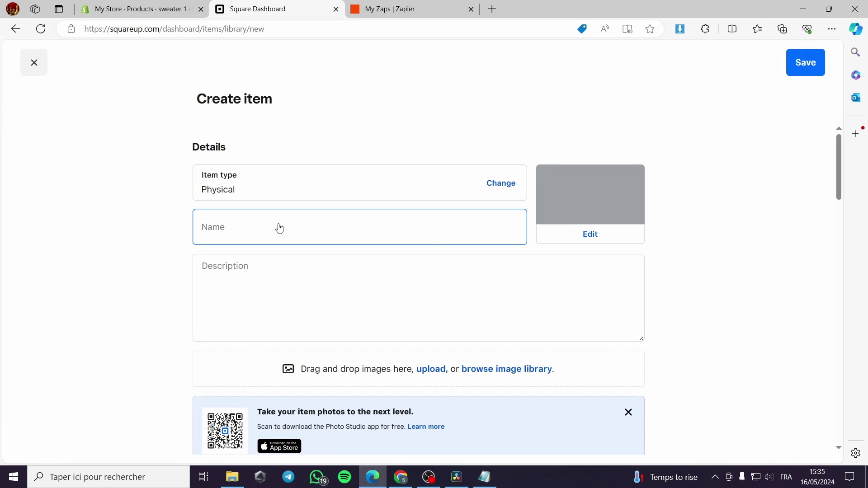
pyautogui.click(248, 197)
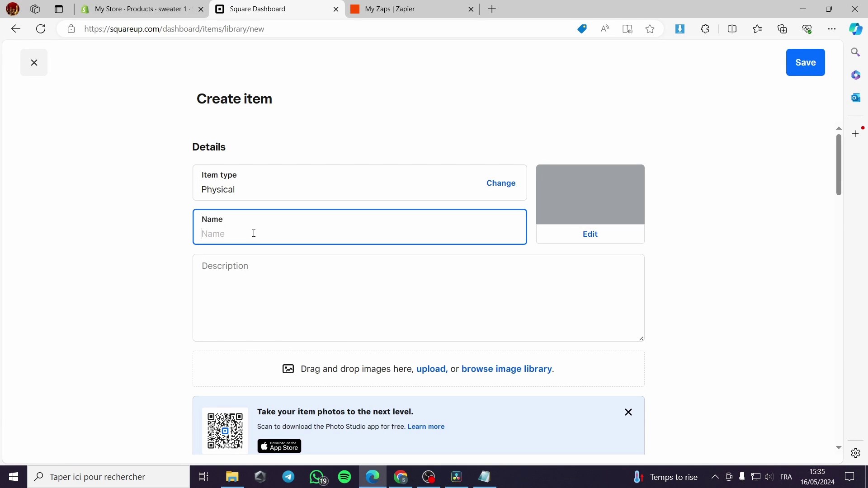
pyautogui.hotkey('ctrl', 'v')
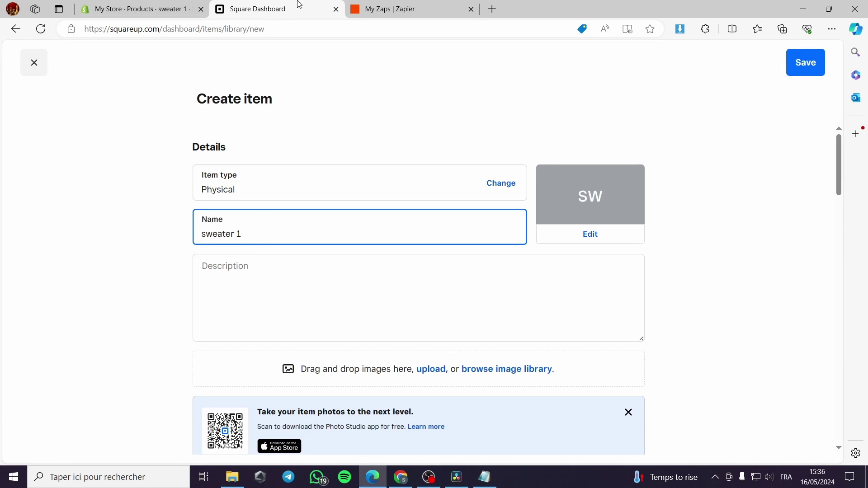
# Copy the description "100% comfortable" from the Shopify product into the new Square item's description
pyautogui.click(141, 9)
pyautogui.moveTo(300, 209); pyautogui.dragTo(220, 213)
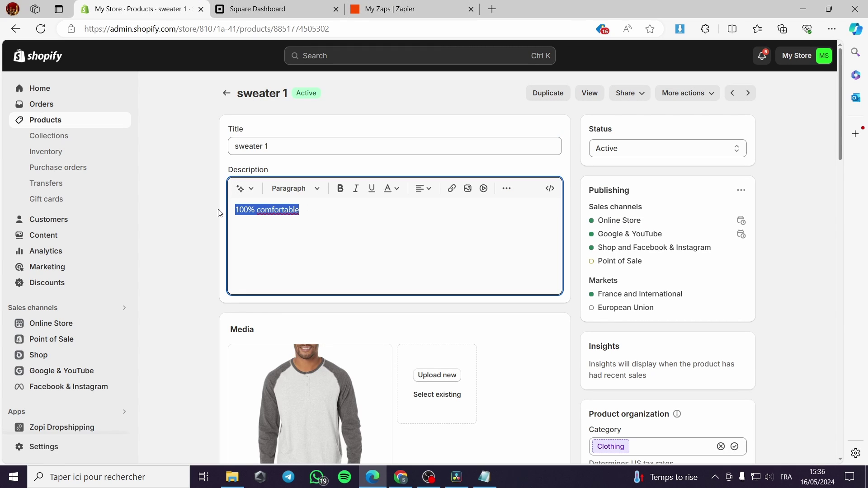
pyautogui.hotkey('ctrl', 'c')
pyautogui.click(289, 9)
pyautogui.click(262, 273)
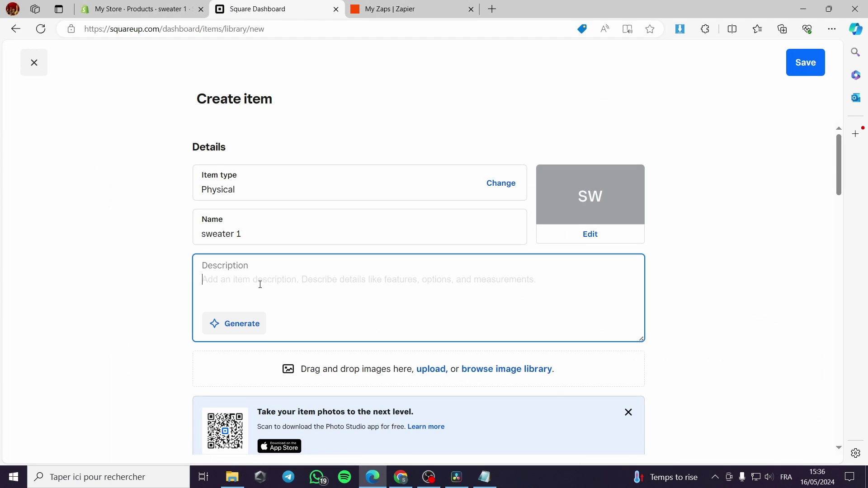
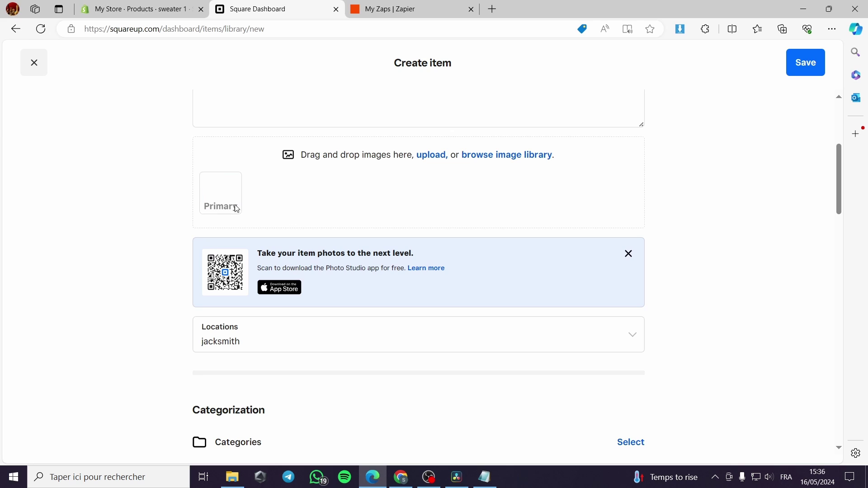
# Review the locations where the new item is available and leave the location settings
pyautogui.scroll(-1, 335, 339)
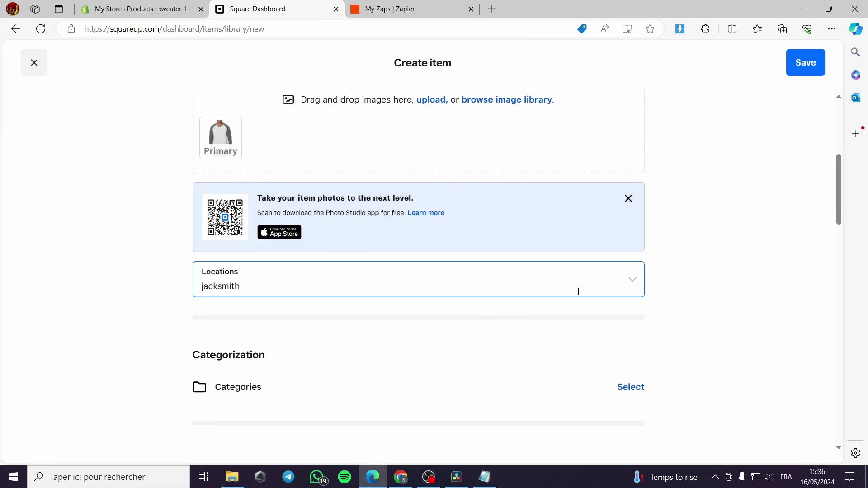
pyautogui.click(631, 282)
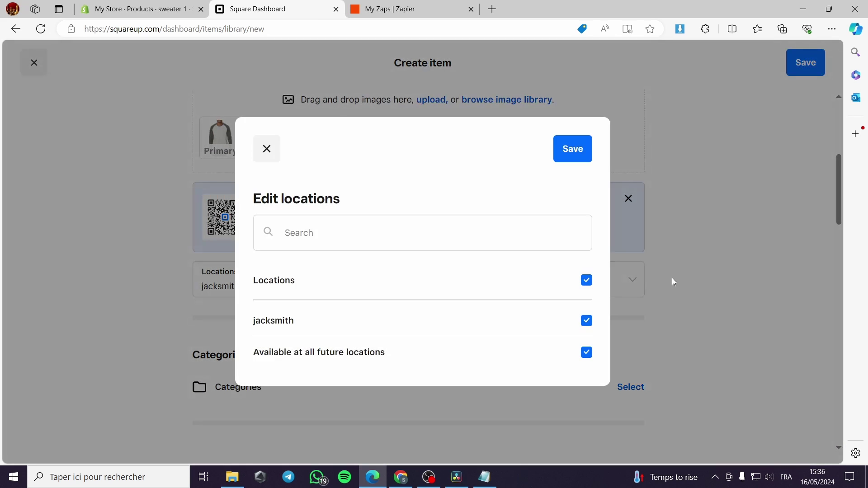
pyautogui.click(709, 286)
# Search the item's available categories for "cl", clear the search and leave the category selection
pyautogui.scroll(-2, 222, 318)
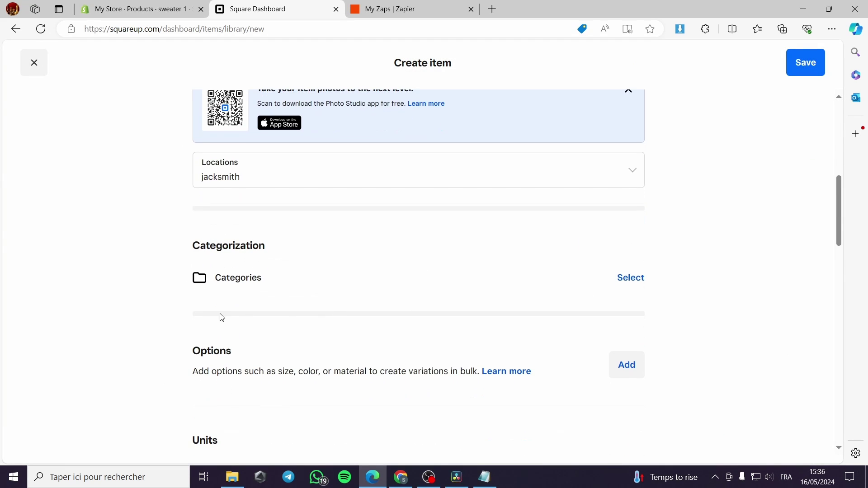
pyautogui.click(620, 278)
pyautogui.write('c')
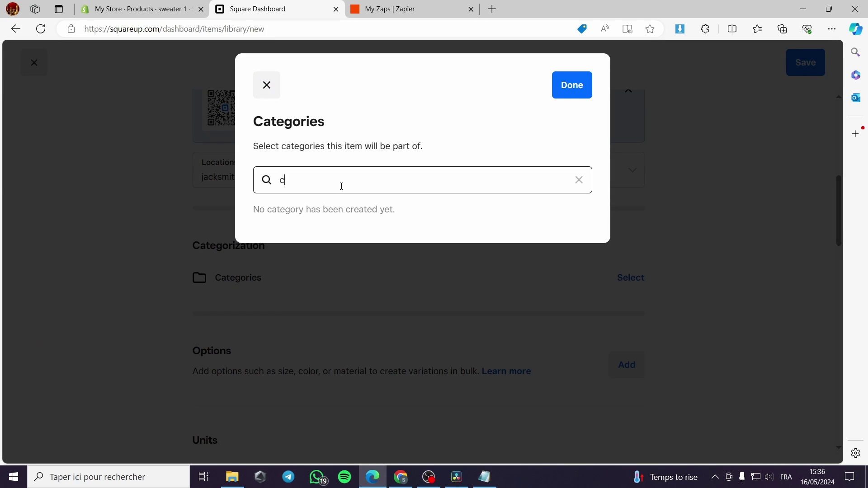
pyautogui.write('l')
pyautogui.press('BackSpace')
pyautogui.press('BackSpace')
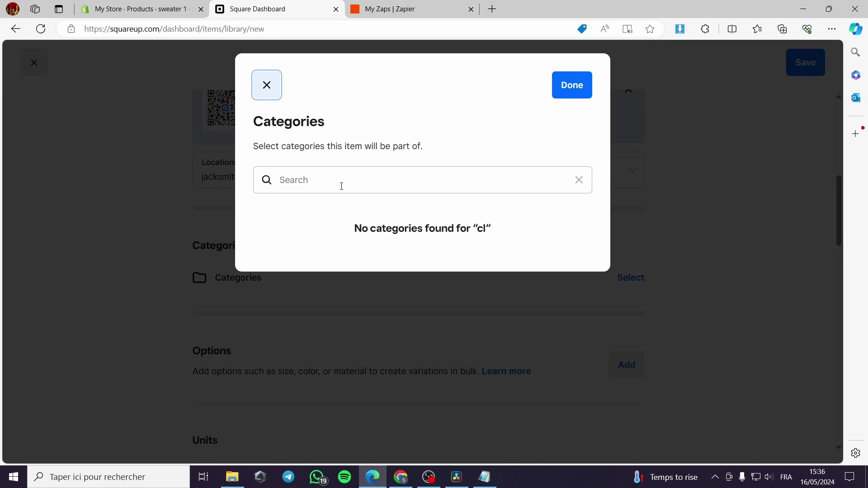
pyautogui.click(278, 89)
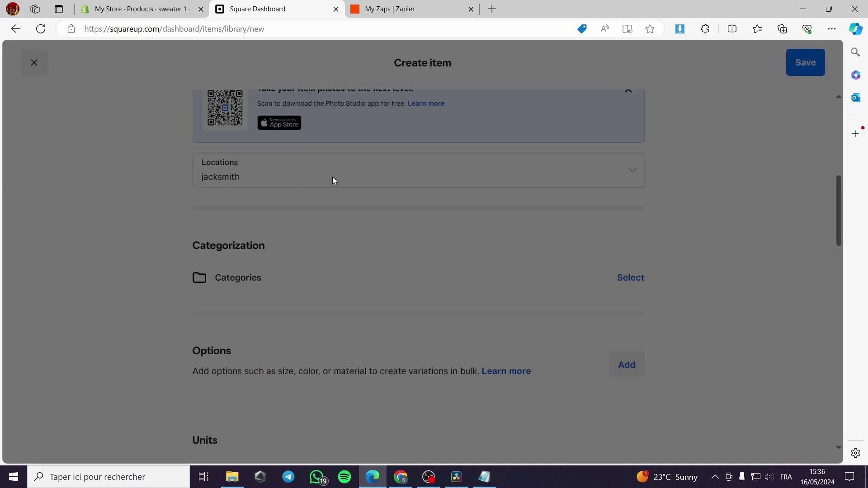
# Check the sweater 1 product's details further down its Shopify page and return to the Square item form
pyautogui.scroll(-3, 395, 261)
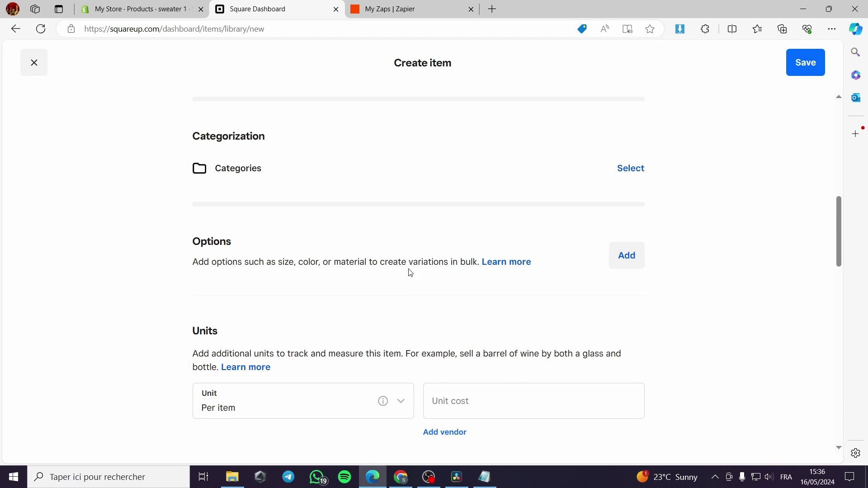
pyautogui.click(192, 13)
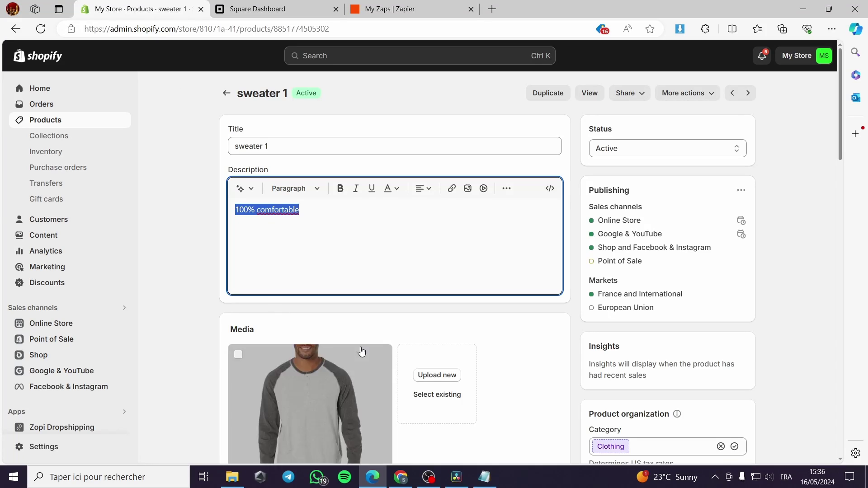
pyautogui.scroll(-5, 359, 348)
pyautogui.click(273, 8)
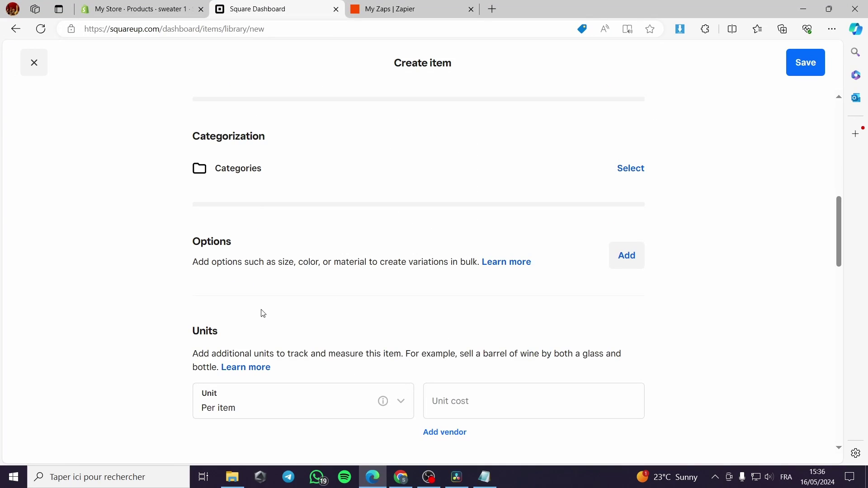
# Keep the unit as Per item and set the unit cost to $12.00, checking it against the Shopify product
pyautogui.scroll(-2, 264, 314)
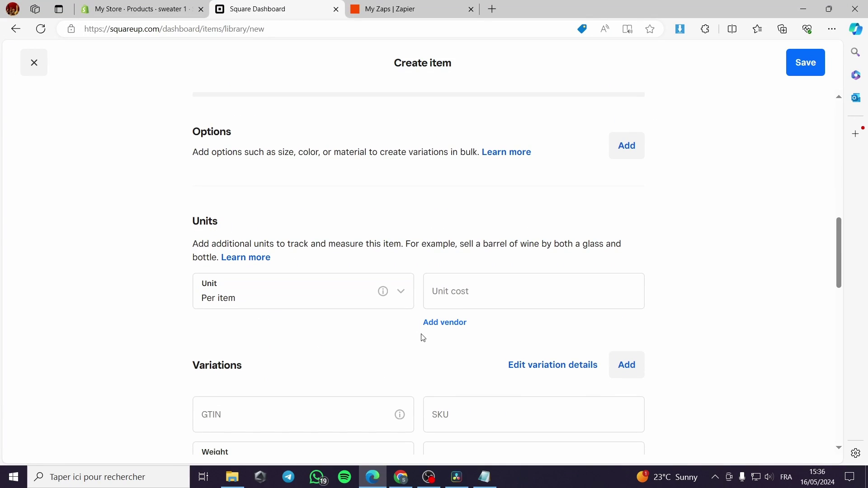
pyautogui.scroll(-2, 423, 337)
pyautogui.click(269, 193)
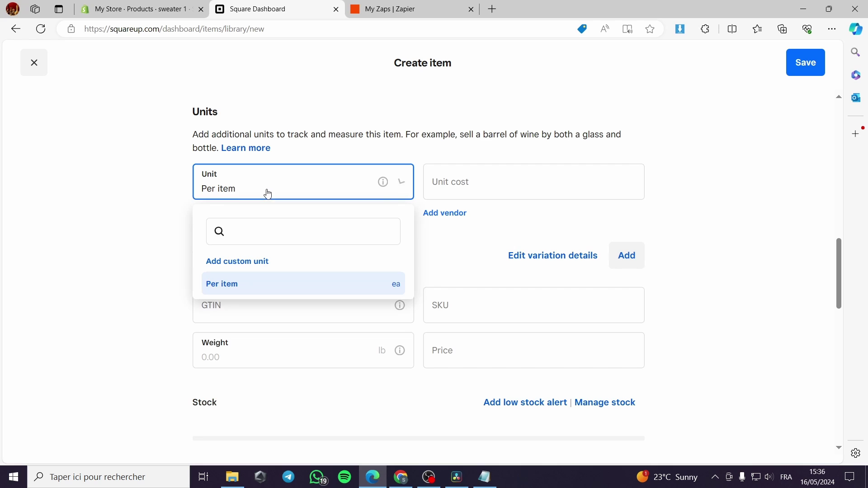
pyautogui.click(449, 185)
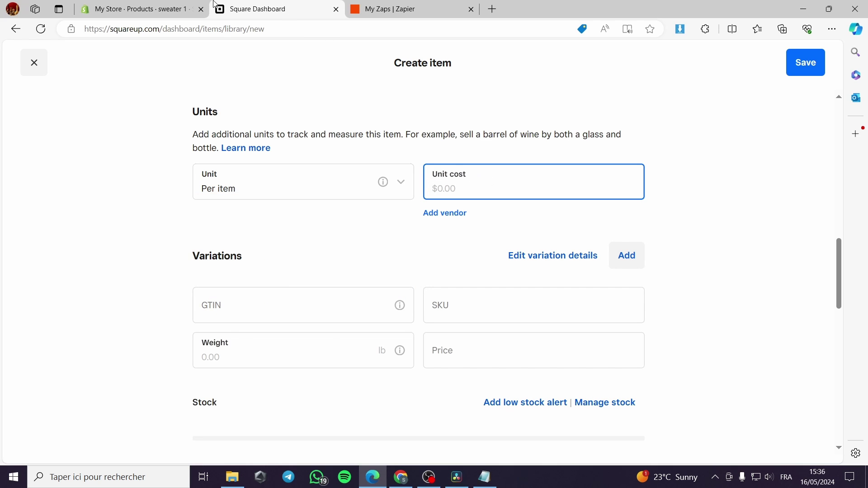
pyautogui.click(140, 9)
pyautogui.click(258, 9)
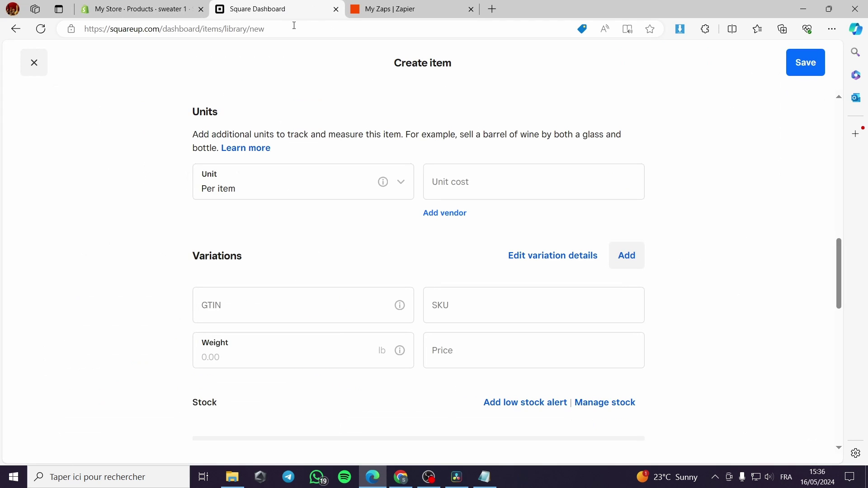
pyautogui.click(533, 183)
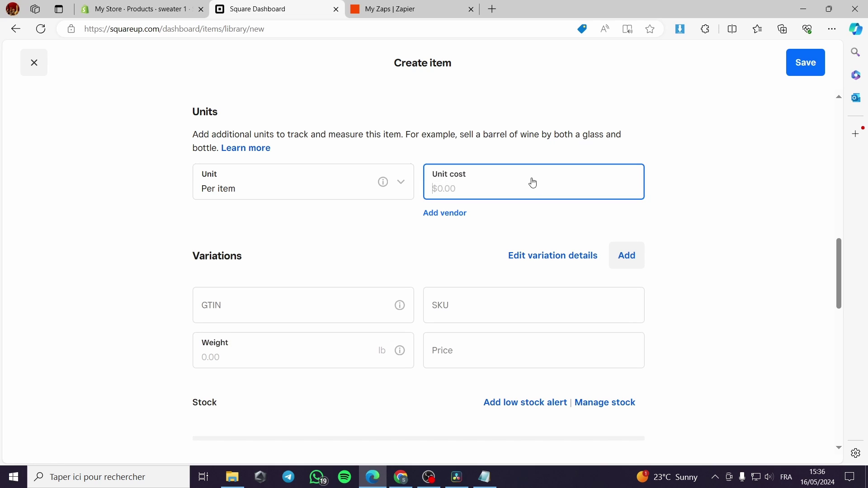
pyautogui.click(708, 247)
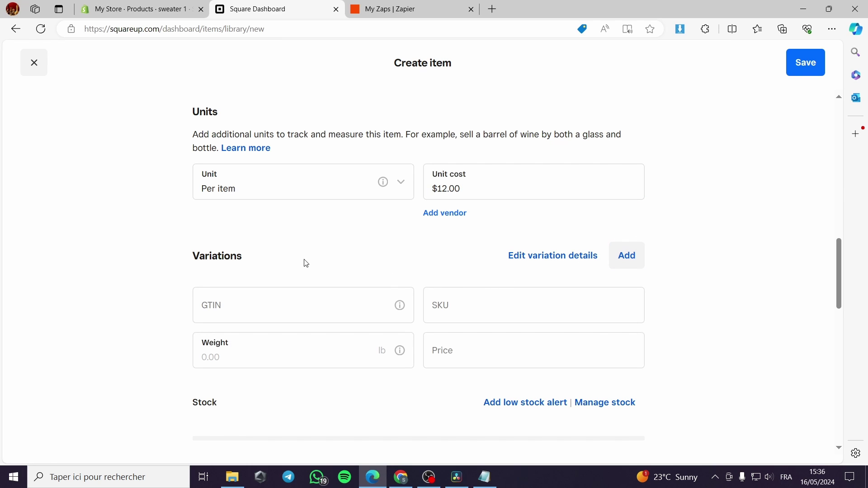
# Set the new item's price to 12 in the variations section
pyautogui.scroll(-3, 306, 264)
pyautogui.click(511, 244)
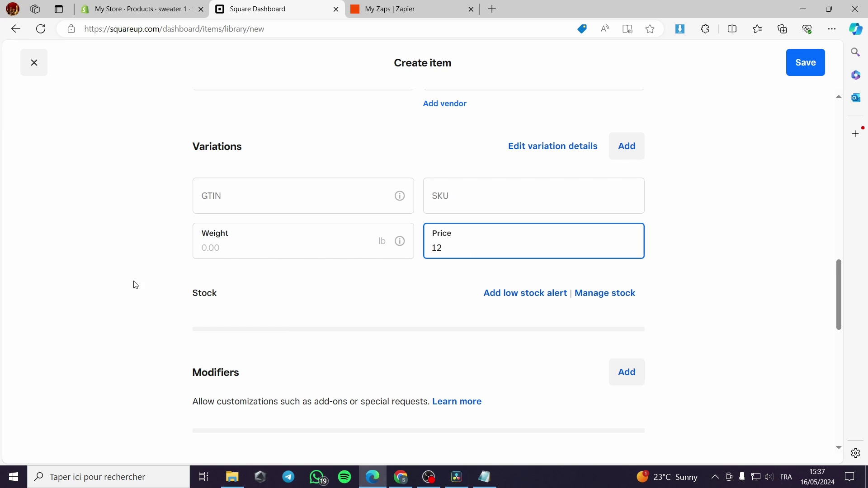
pyautogui.click(155, 284)
pyautogui.scroll(-7, 575, 322)
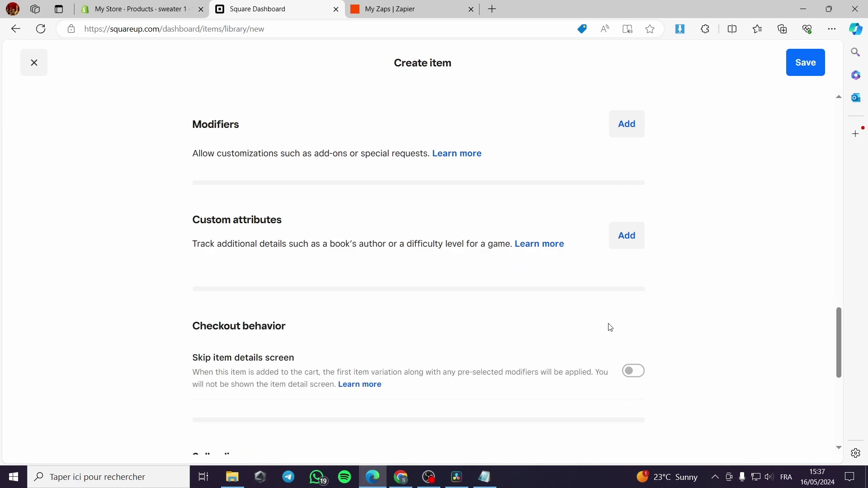
# Review the remaining sections of the sweater 1 item form and save the new item
pyautogui.scroll(1, 202, 294)
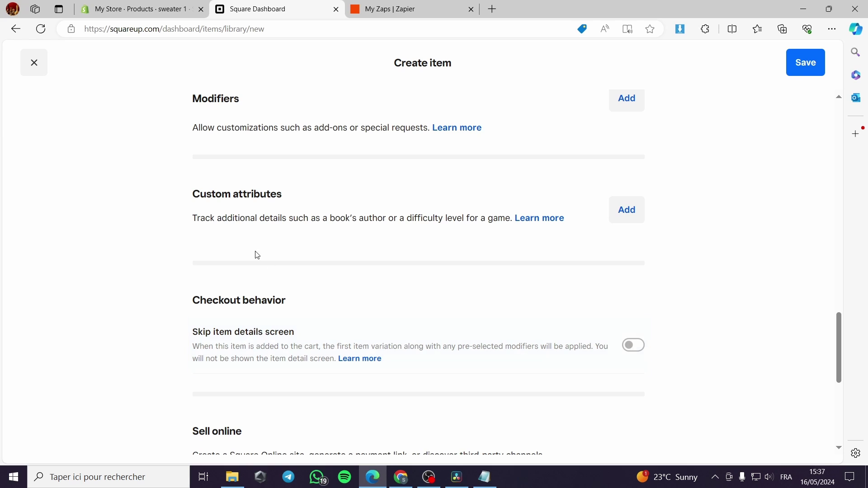
pyautogui.scroll(-5, 293, 306)
pyautogui.scroll(-2, 263, 333)
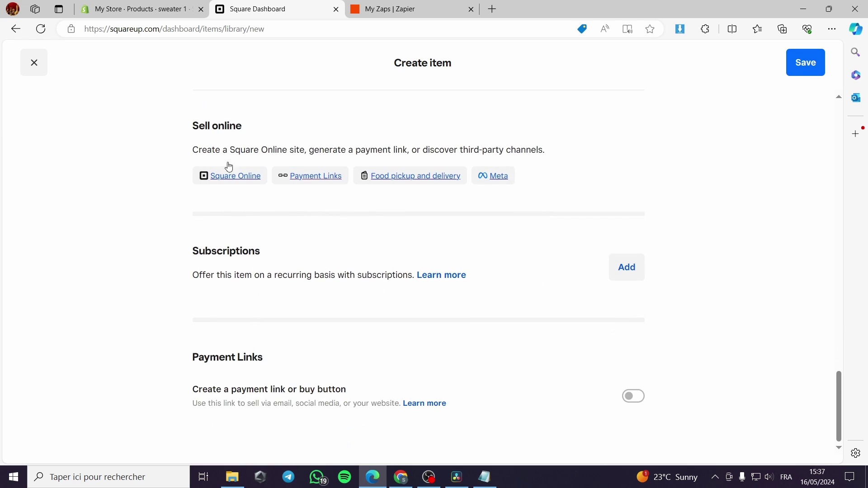
pyautogui.click(792, 62)
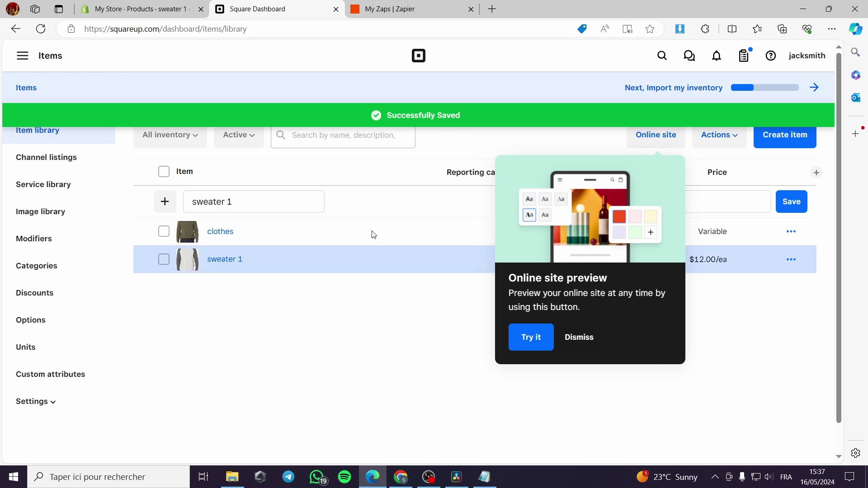
# Switch to the Shopify admin and open the Square Integration & Sync DPL app from the store's installed apps
pyautogui.click(138, 4)
pyautogui.scroll(-2, 63, 422)
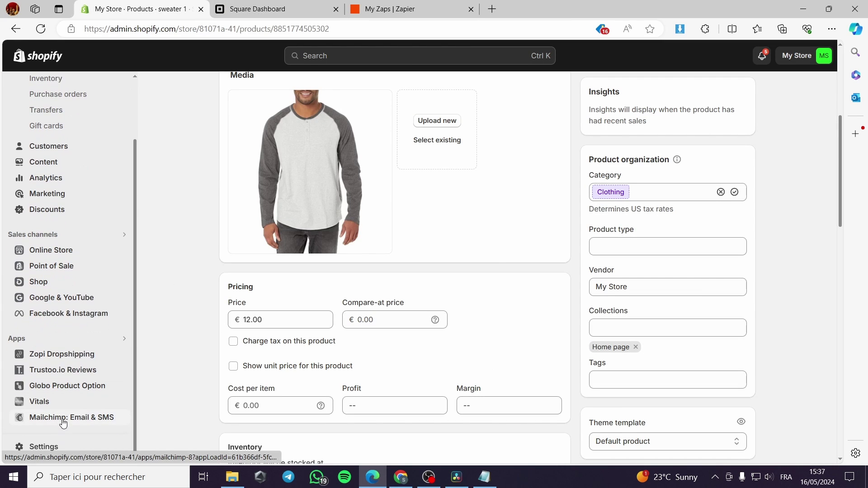
pyautogui.click(19, 338)
pyautogui.click(319, 105)
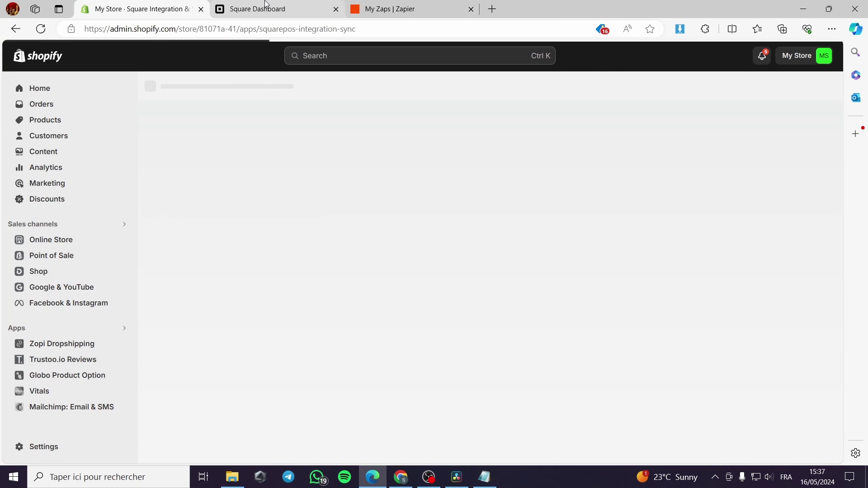
pyautogui.click(257, 13)
pyautogui.click(151, 4)
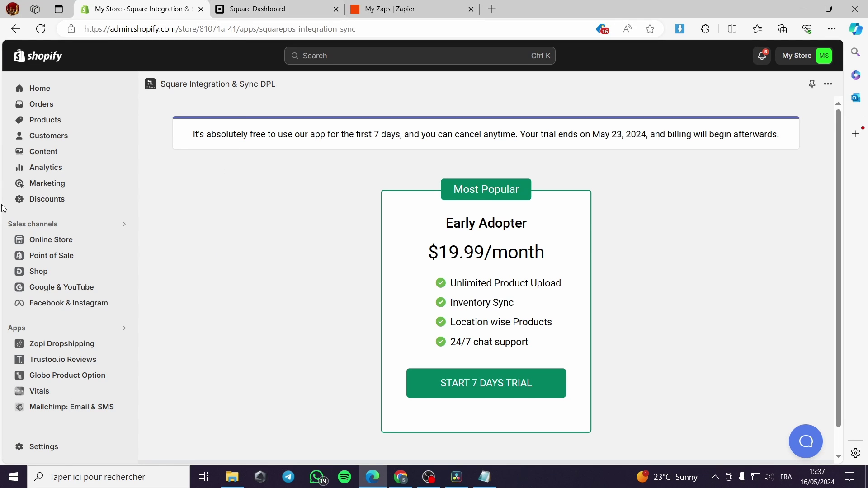
# Dismiss the online site preview tip in Square's item library and return to the Shopify app page
pyautogui.click(236, 6)
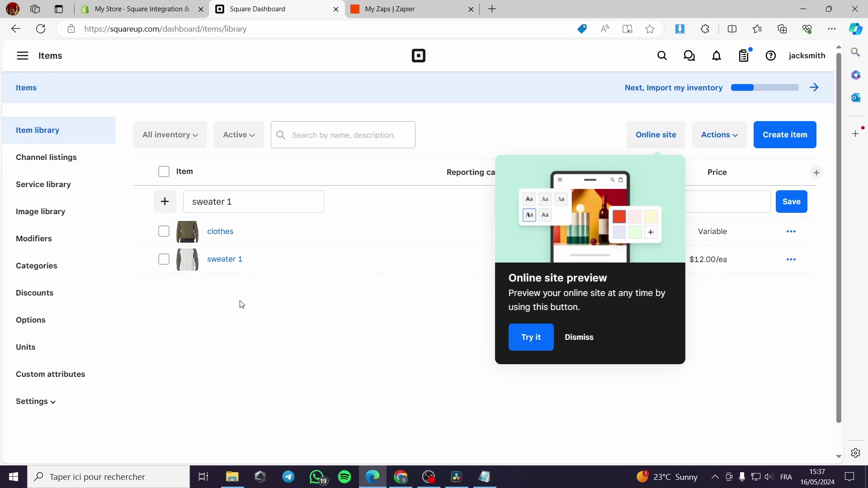
pyautogui.click(585, 342)
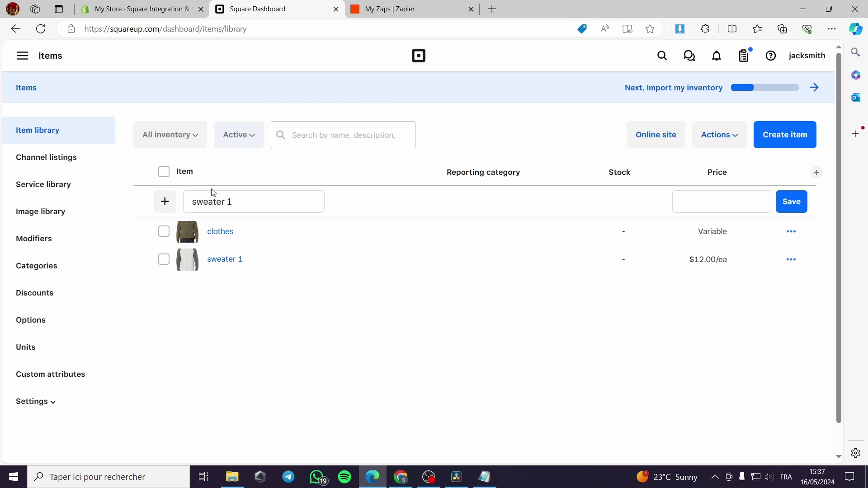
pyautogui.click(123, 6)
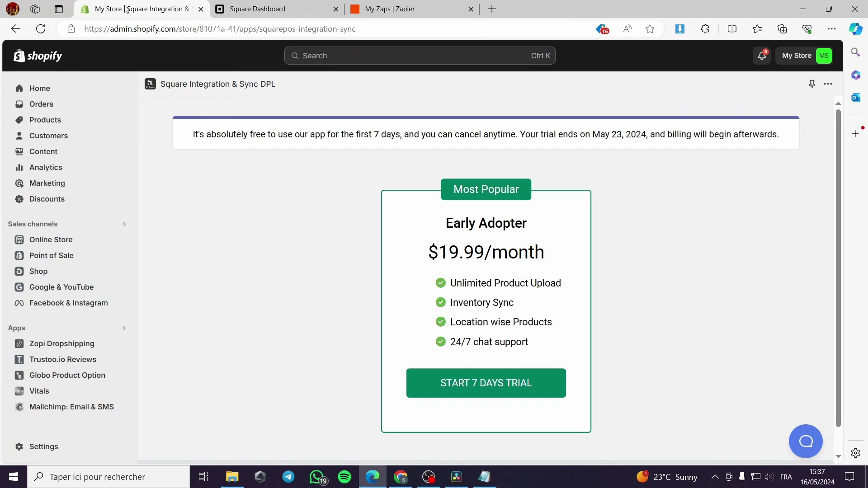
# Switch to Zapier's My Zaps page and look at the creation options and the account menu
pyautogui.click(405, 7)
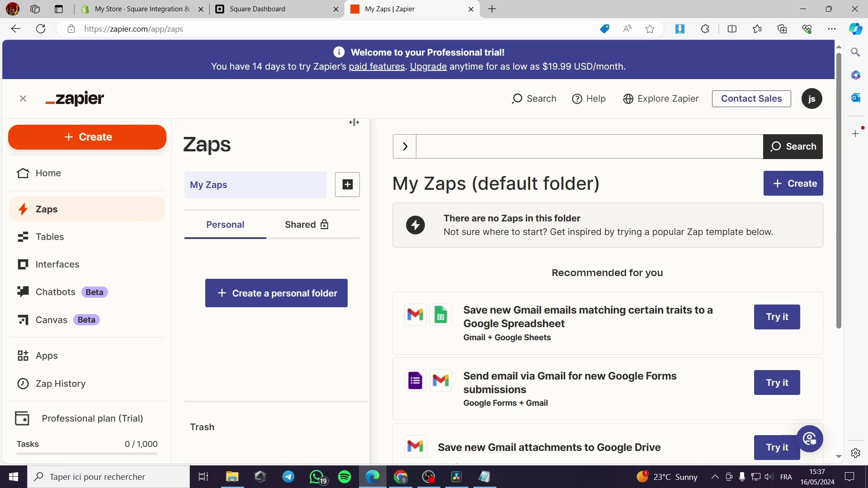
pyautogui.click(81, 146)
pyautogui.click(180, 101)
pyautogui.click(821, 105)
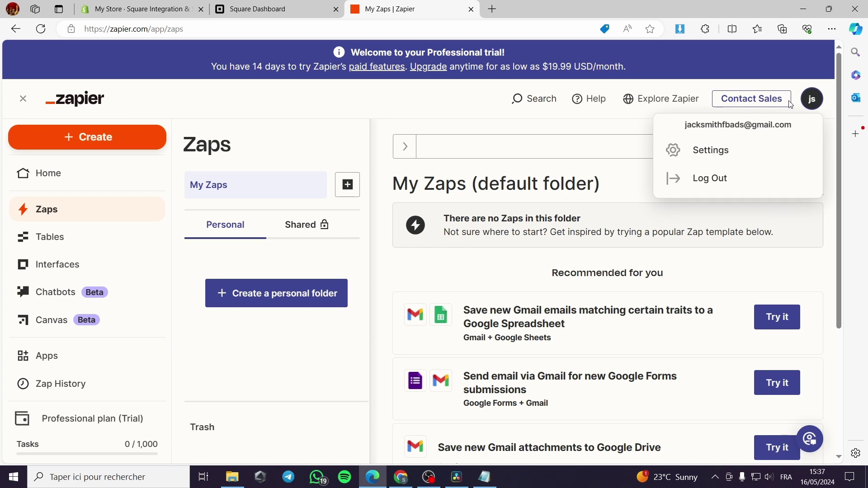
pyautogui.click(436, 106)
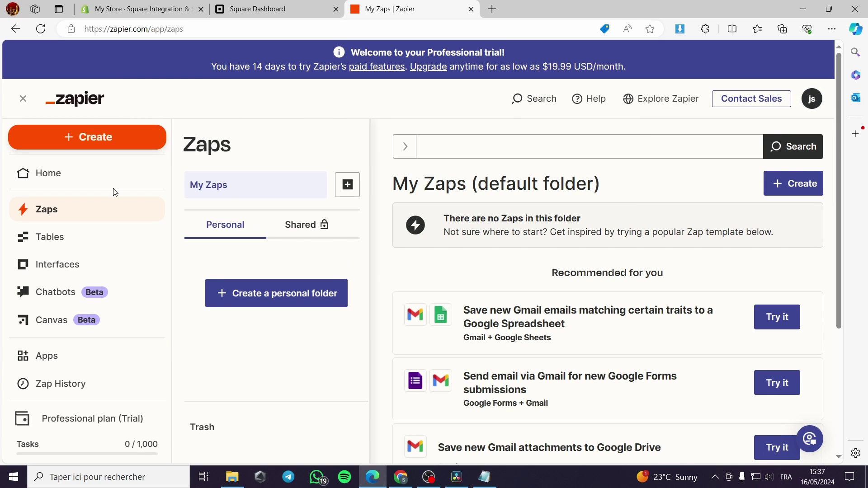
# Create a new Zap and choose Shopify as its trigger app
pyautogui.click(80, 145)
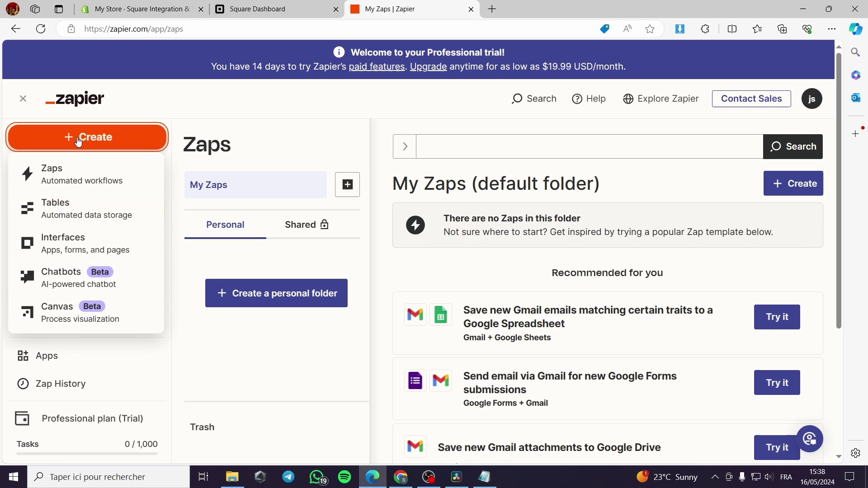
pyautogui.click(54, 175)
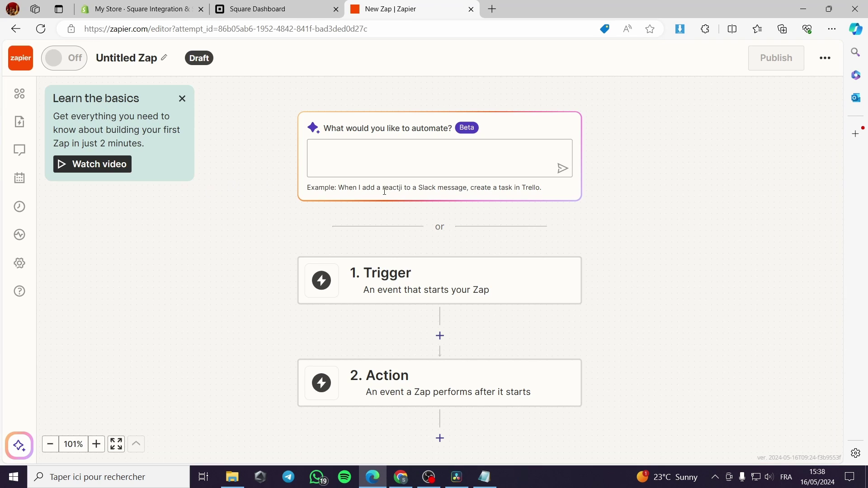
pyautogui.scroll(-1, 406, 264)
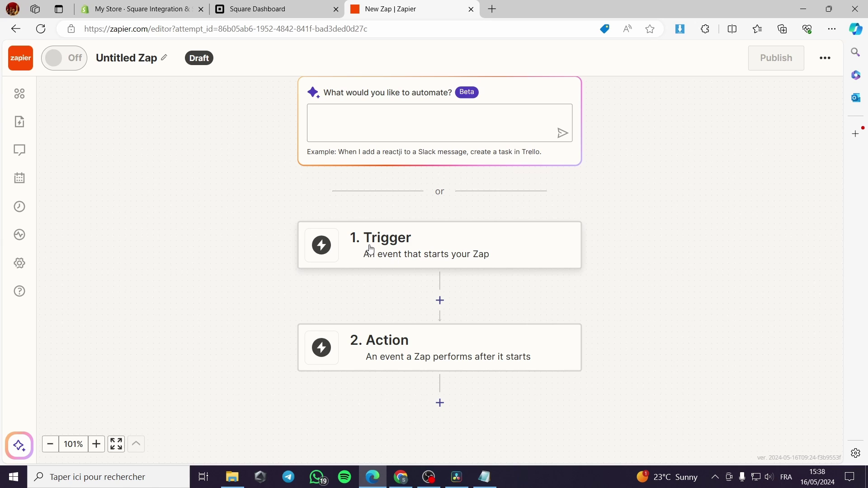
pyautogui.click(427, 244)
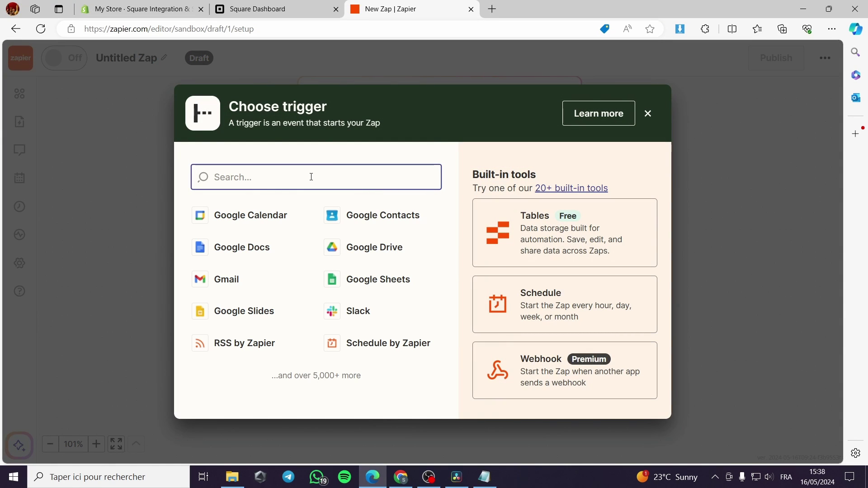
pyautogui.write('shopi')
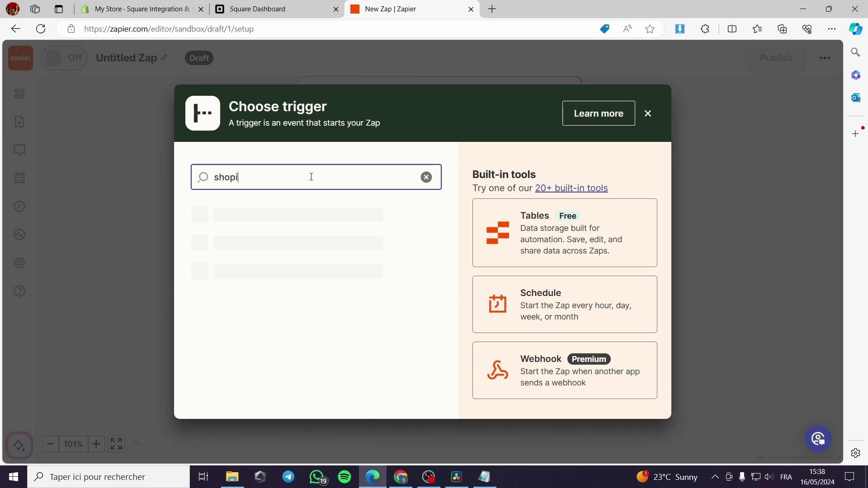
pyautogui.write('fy')
pyautogui.click(289, 218)
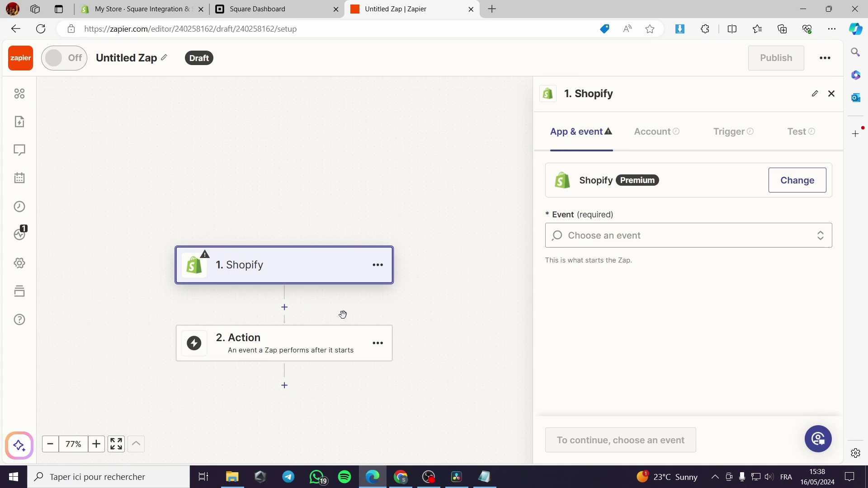
# Set the Shopify trigger's event to New Order
pyautogui.click(672, 236)
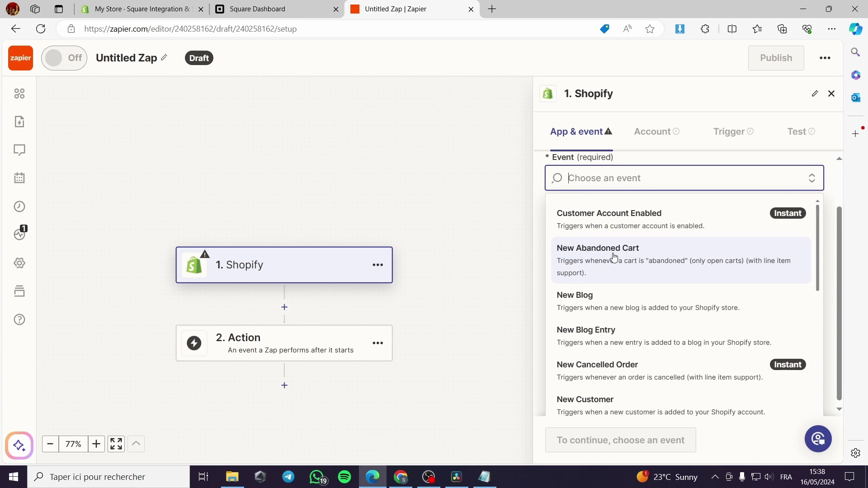
pyautogui.scroll(-1, 630, 260)
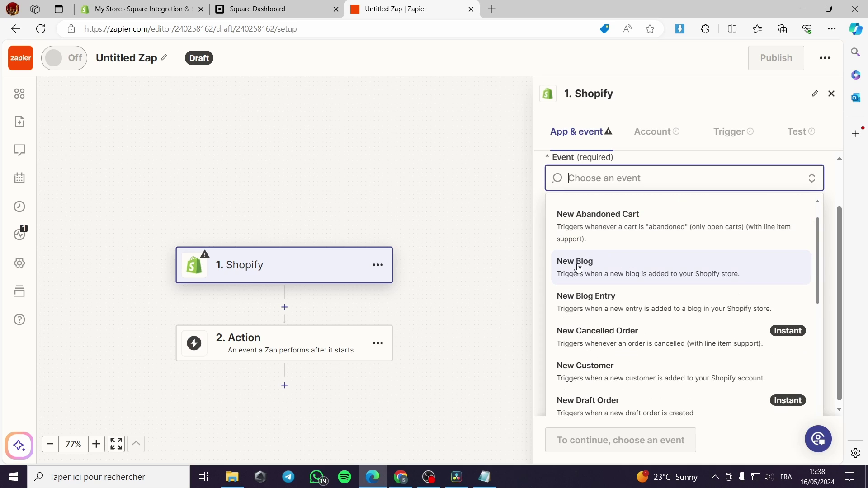
pyautogui.scroll(-4, 596, 270)
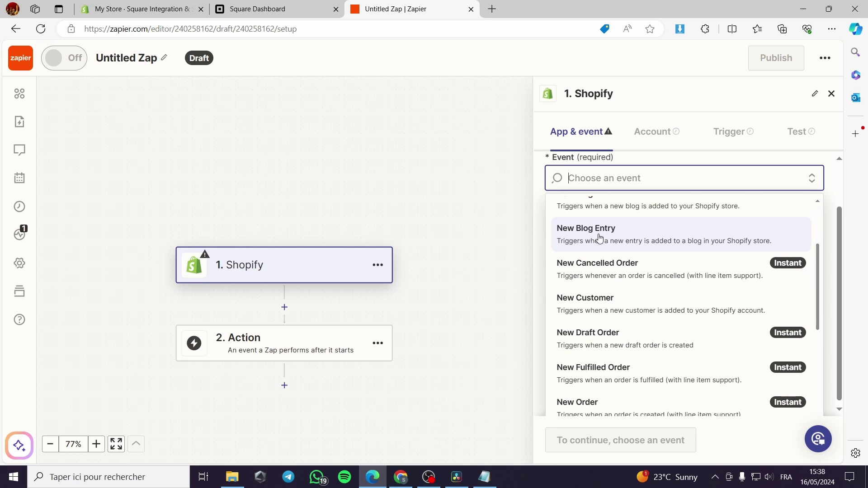
pyautogui.scroll(-3, 633, 264)
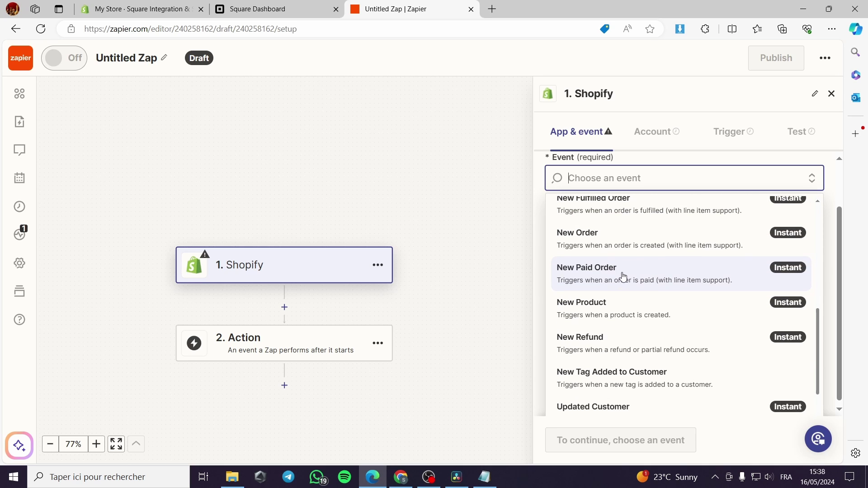
pyautogui.scroll(-1, 661, 316)
pyautogui.scroll(-1, 660, 320)
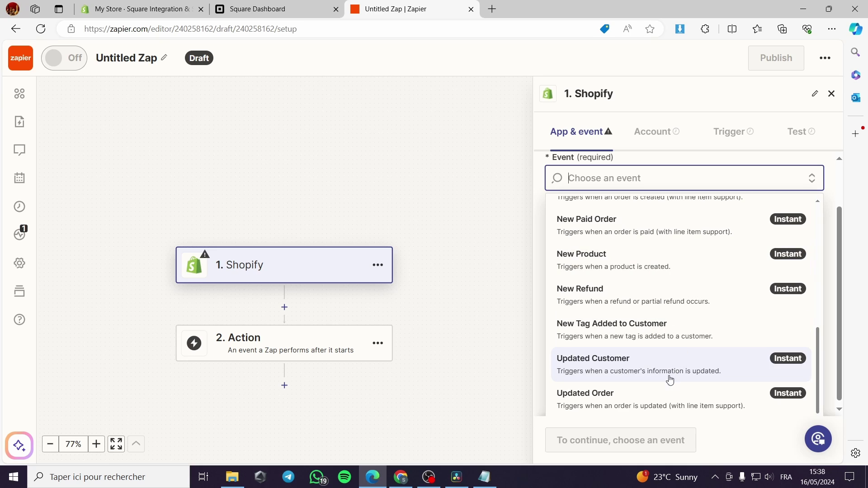
pyautogui.scroll(1, 619, 318)
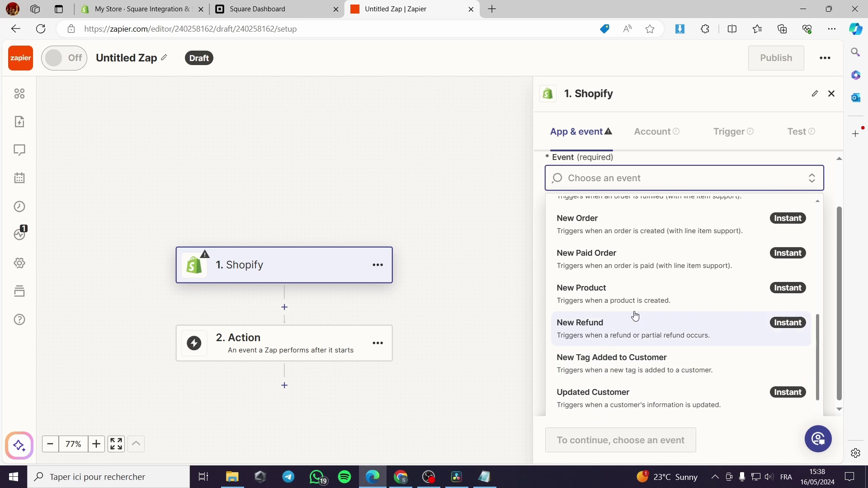
pyautogui.scroll(1, 606, 271)
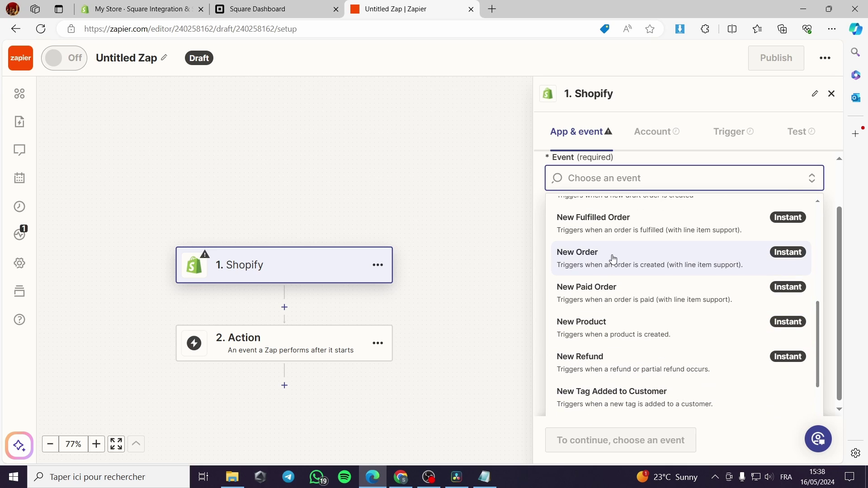
pyautogui.click(612, 256)
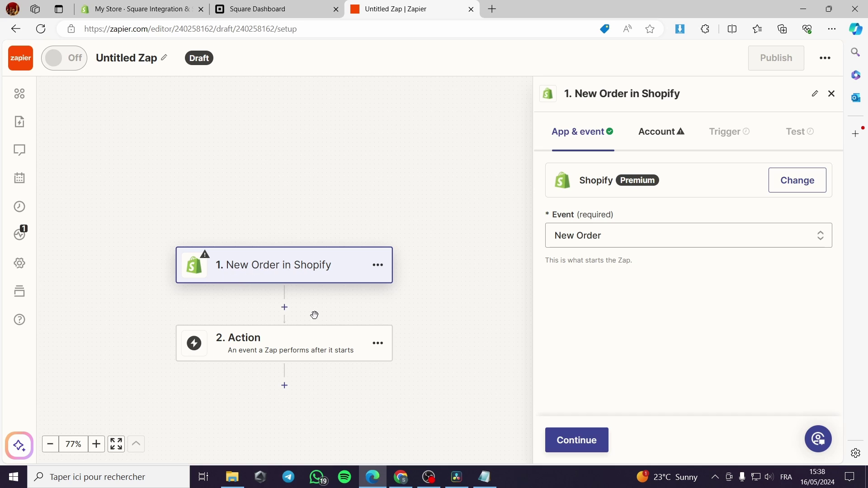
# Search the action apps for "square" and choose Square as the Zap's second step
pyautogui.click(255, 357)
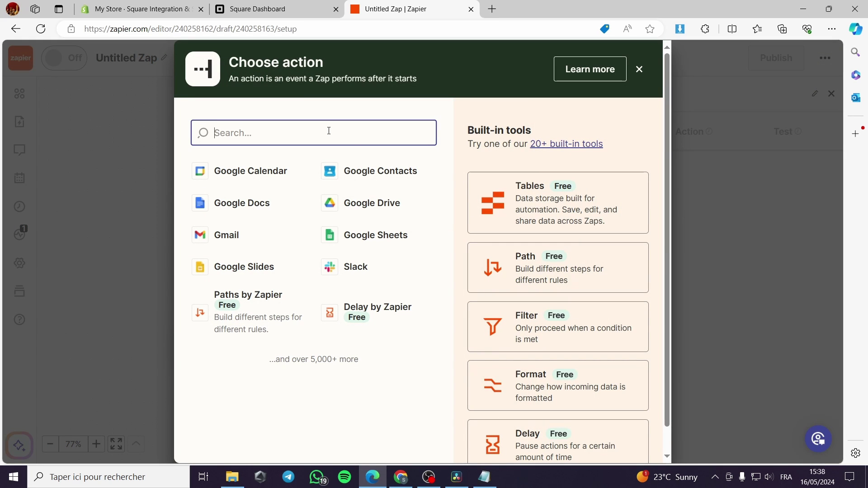
pyautogui.write('squ')
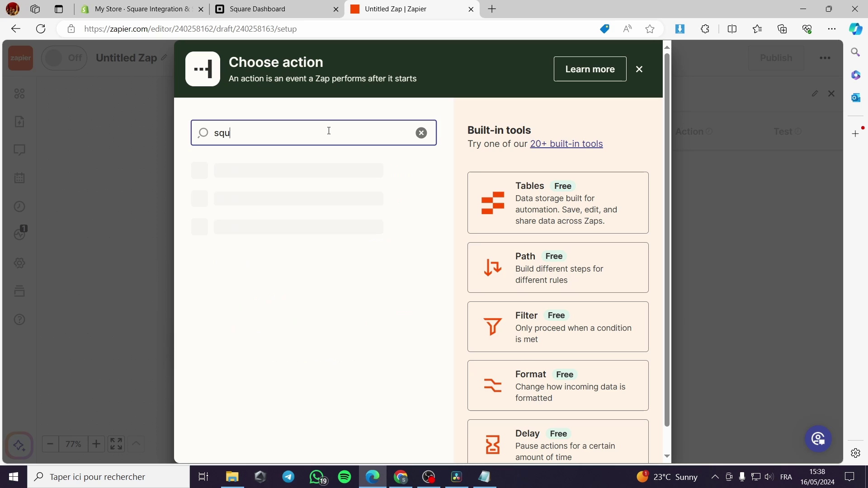
pyautogui.write('are')
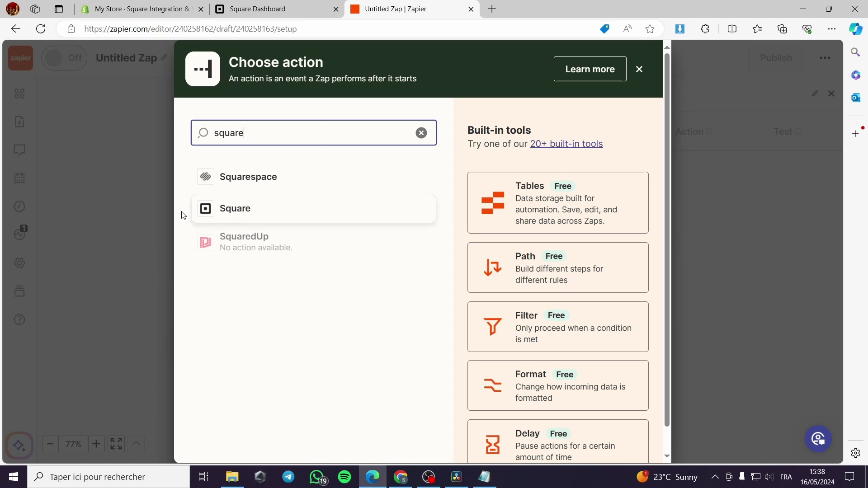
pyautogui.click(257, 208)
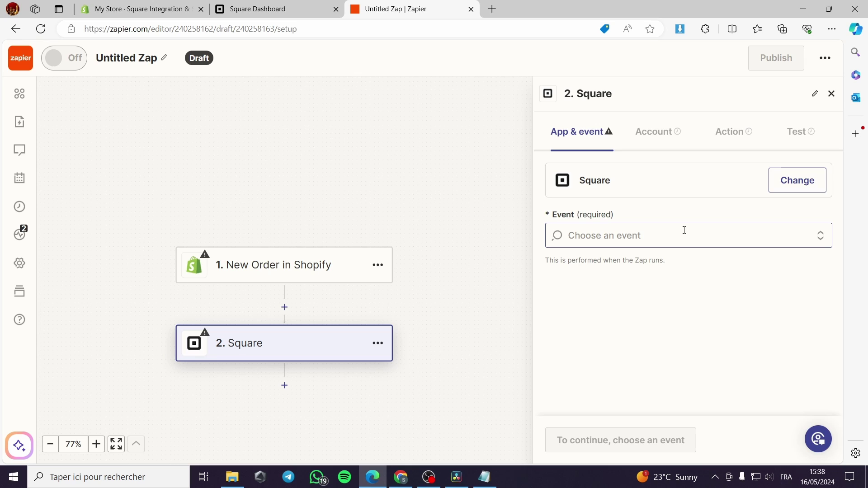
# Set the Square action's event to Create Paid Order and continue to its account setup
pyautogui.click(684, 231)
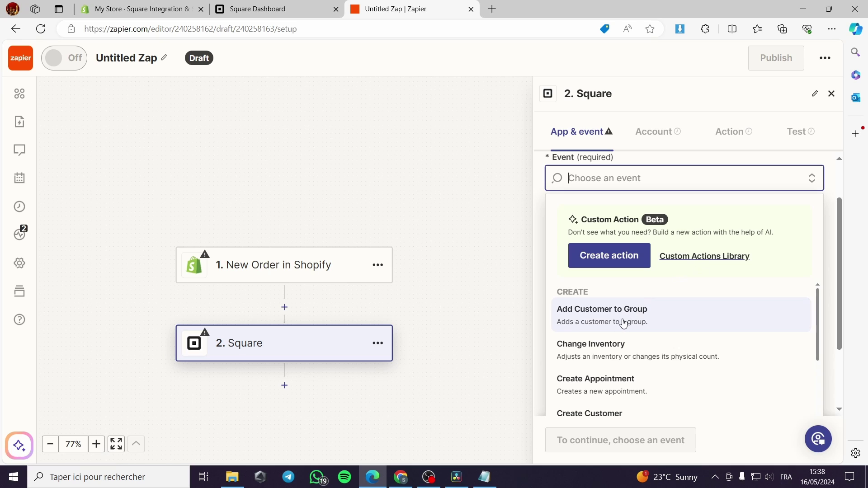
pyautogui.scroll(-1, 631, 312)
pyautogui.scroll(1, 626, 319)
pyautogui.scroll(-3, 646, 323)
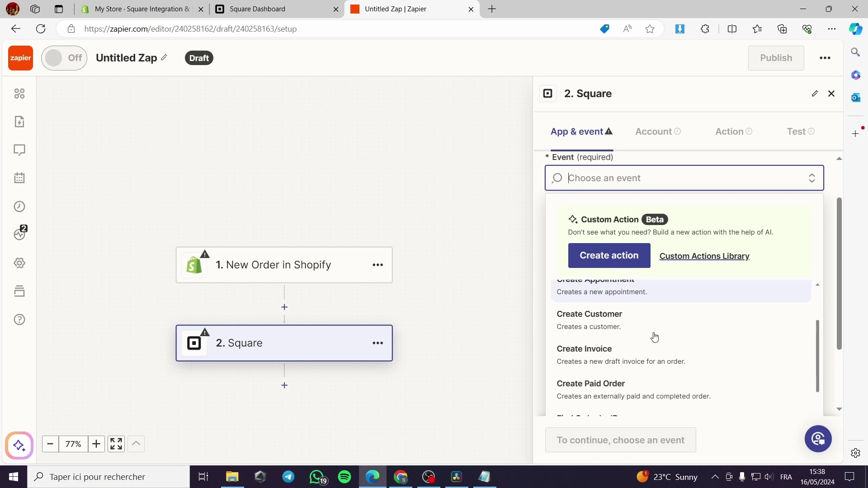
pyautogui.scroll(-1, 633, 333)
pyautogui.scroll(-1, 588, 326)
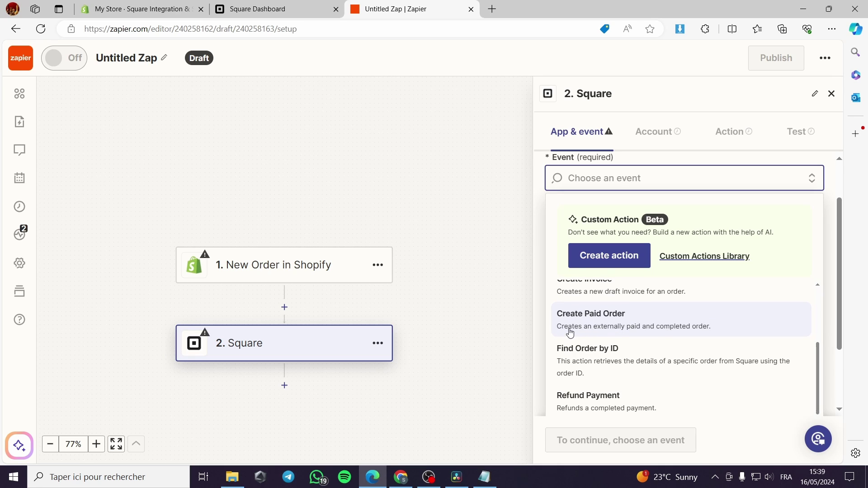
pyautogui.scroll(-1, 620, 346)
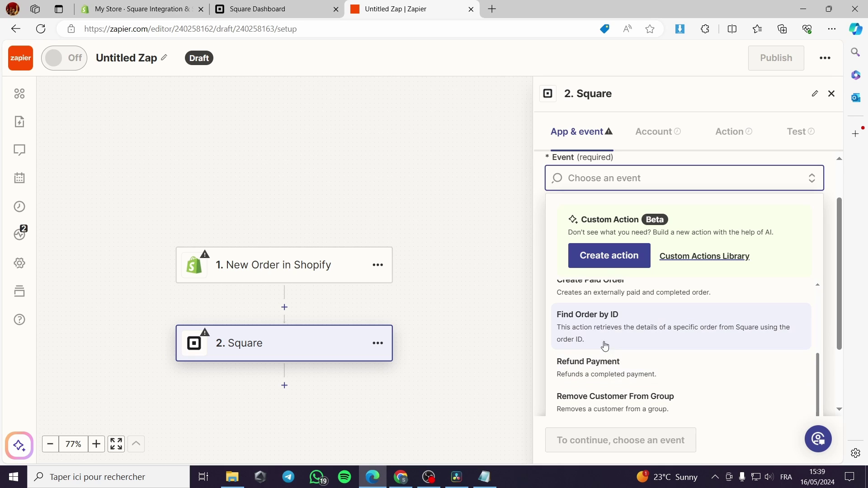
pyautogui.scroll(-5, 605, 333)
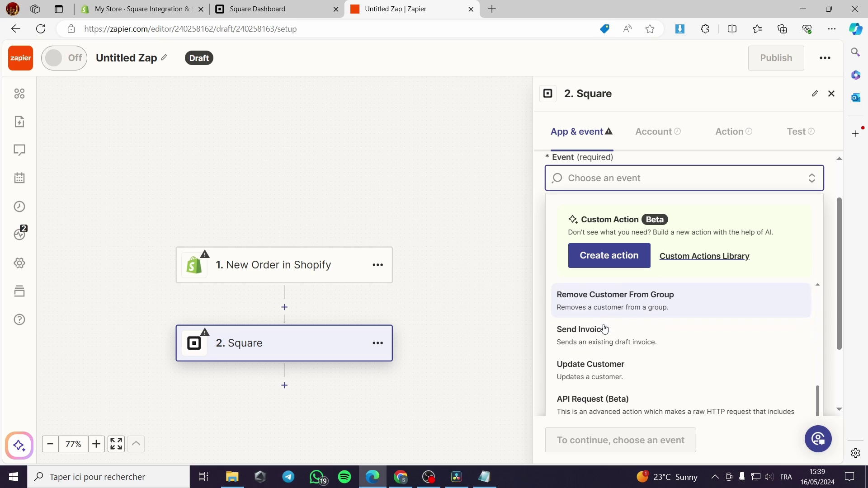
pyautogui.scroll(5, 606, 339)
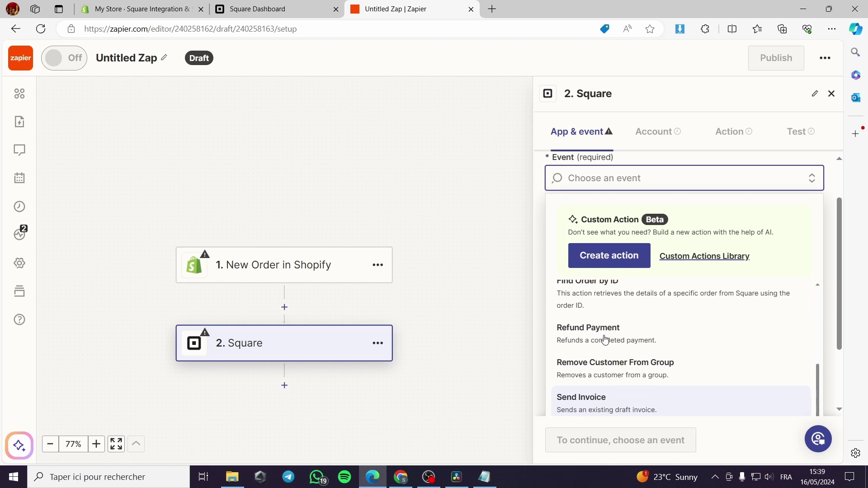
pyautogui.click(580, 328)
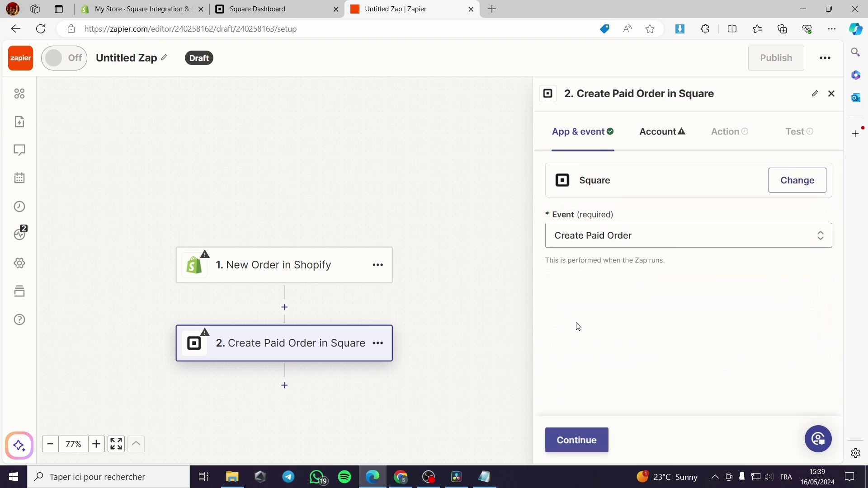
pyautogui.click(575, 445)
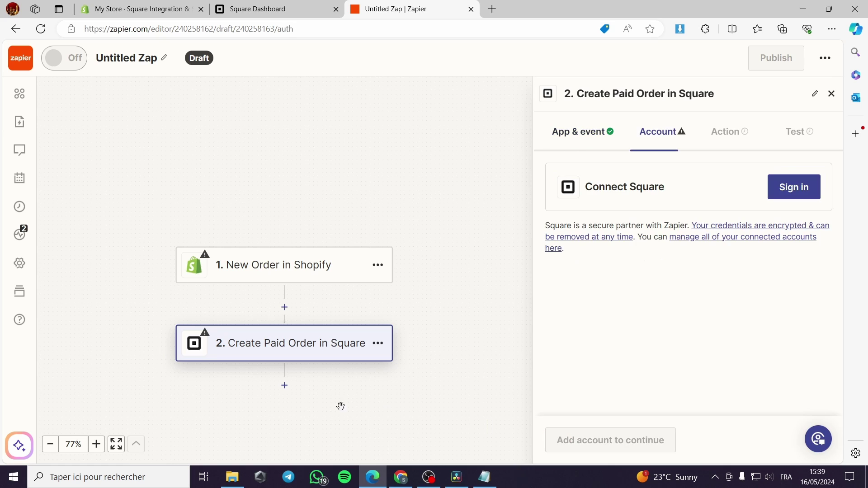
# Sign in to Square for the Zap's action with the saved account e-mail and the account password
pyautogui.click(794, 187)
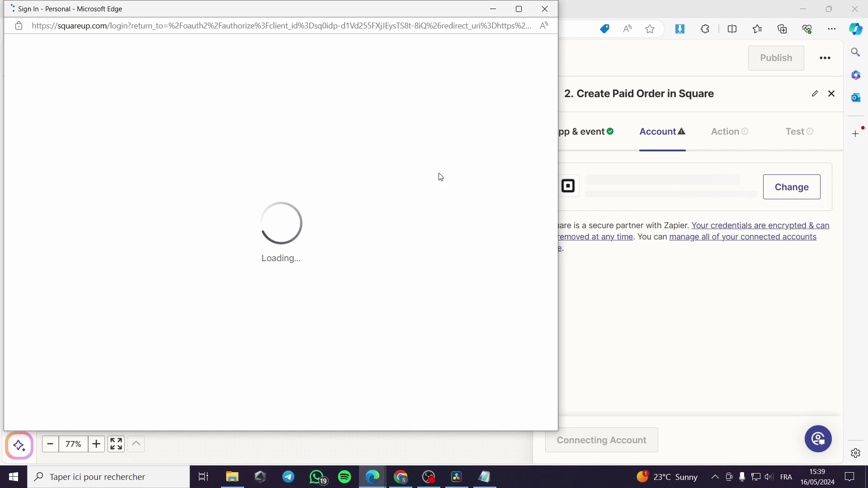
pyautogui.click(183, 233)
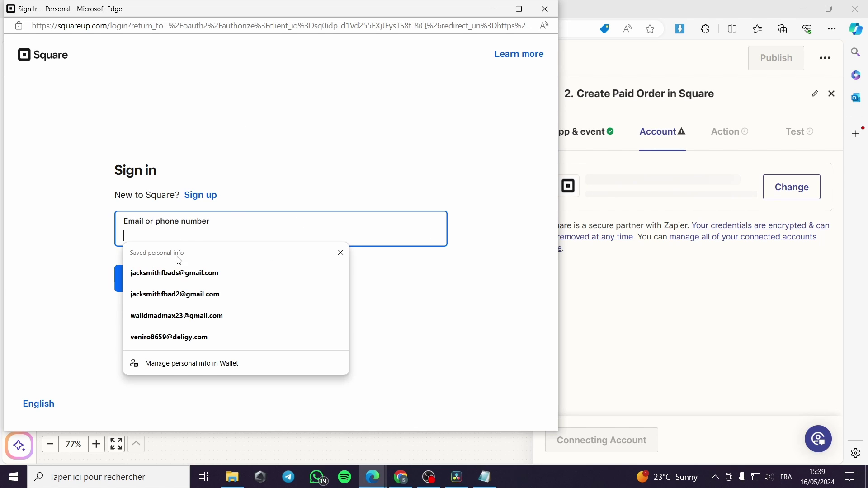
pyautogui.click(163, 271)
pyautogui.click(148, 283)
pyautogui.write('•')
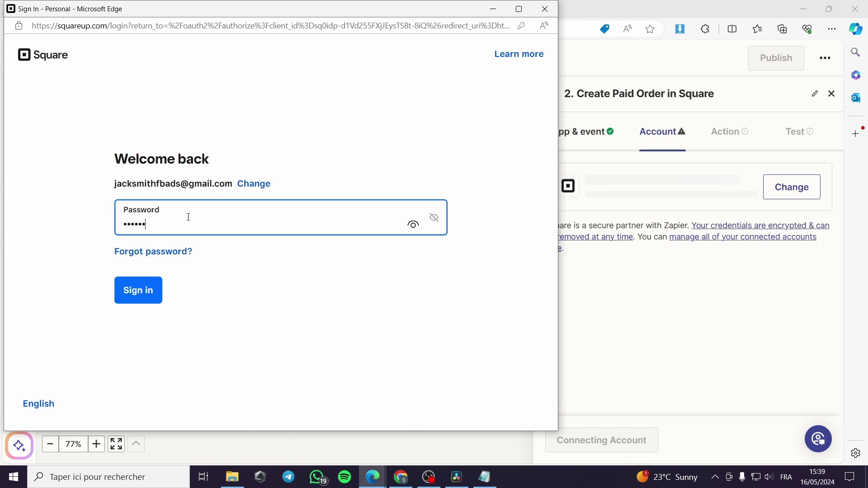
pyautogui.press('Return')
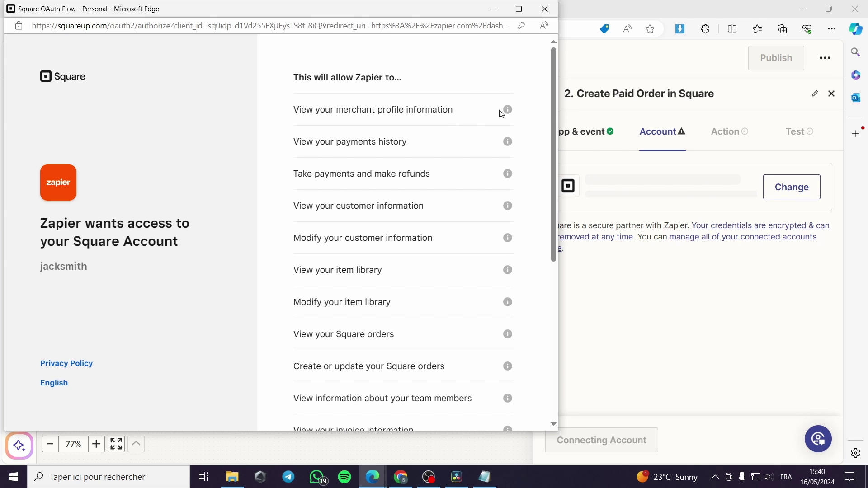
# Allow Zapier access to the Square account and continue to the Create Paid Order action's fields
pyautogui.scroll(-5, 502, 145)
pyautogui.click(499, 388)
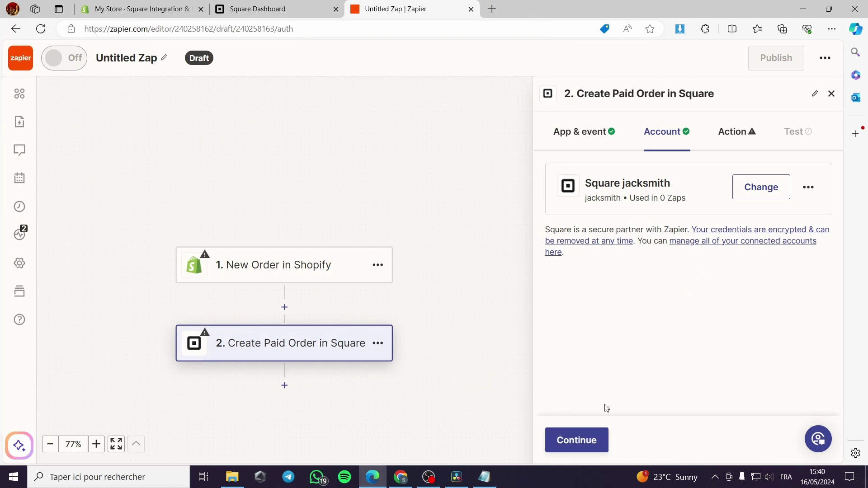
pyautogui.click(588, 441)
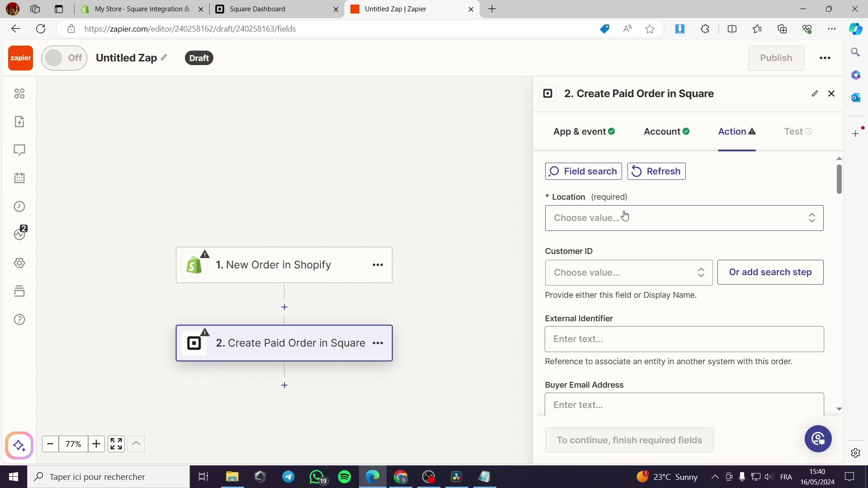
# Look through the Create Paid Order action's fields and check the Square Integration & Sync DPL page in Shopify
pyautogui.scroll(-8, 632, 200)
pyautogui.scroll(-15, 649, 296)
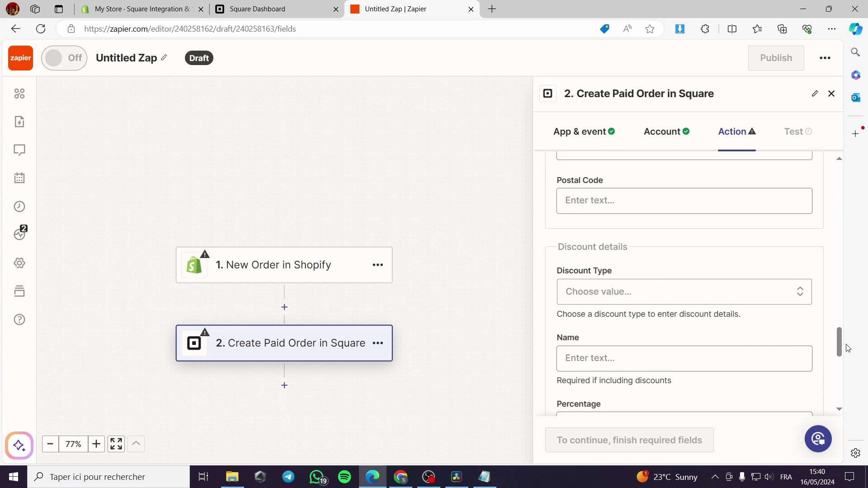
pyautogui.moveTo(842, 346); pyautogui.dragTo(814, 198)
pyautogui.click(189, 4)
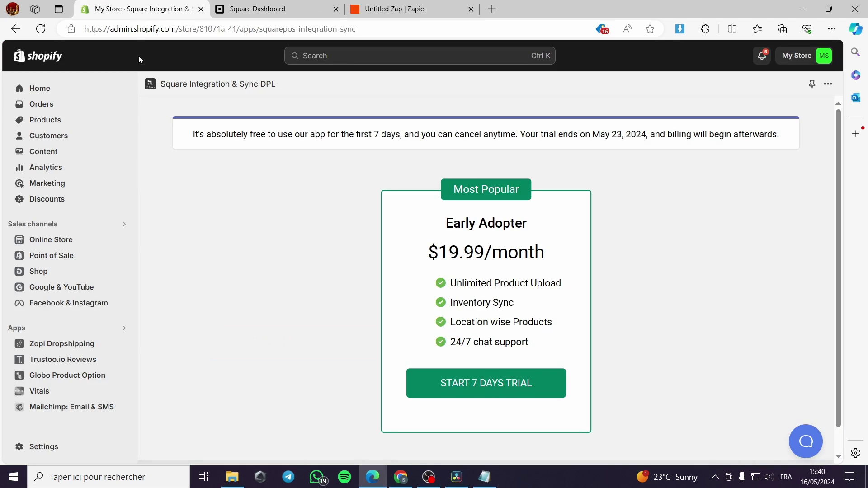
pyautogui.click(376, 5)
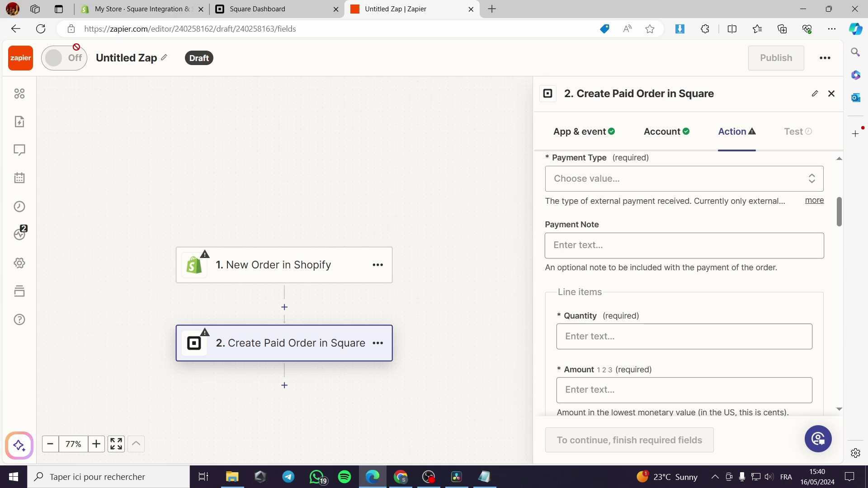
# Close the Zap editor, leaving the site without finishing the draft, and return to the Square Integration & Sync DPL page in Shopify
pyautogui.click(472, 9)
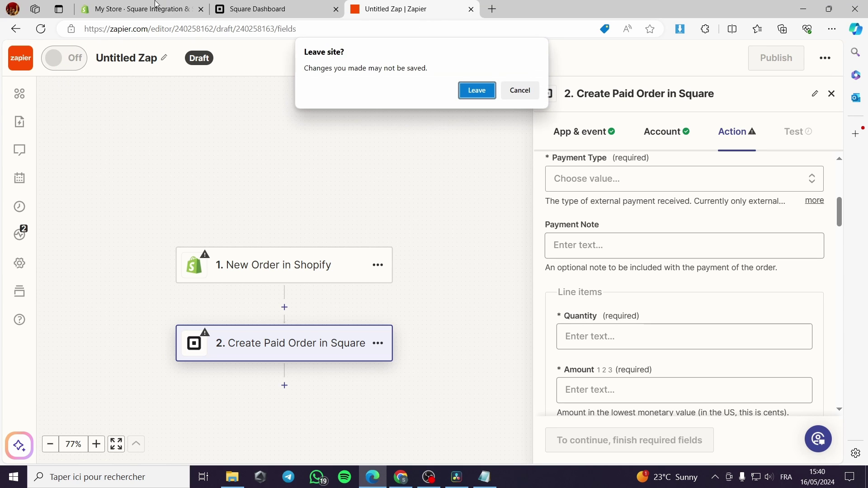
pyautogui.click(475, 89)
pyautogui.click(126, 5)
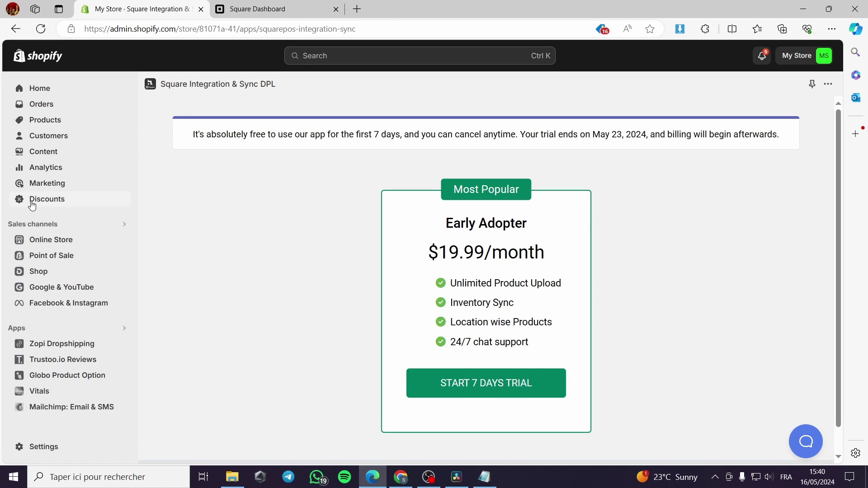